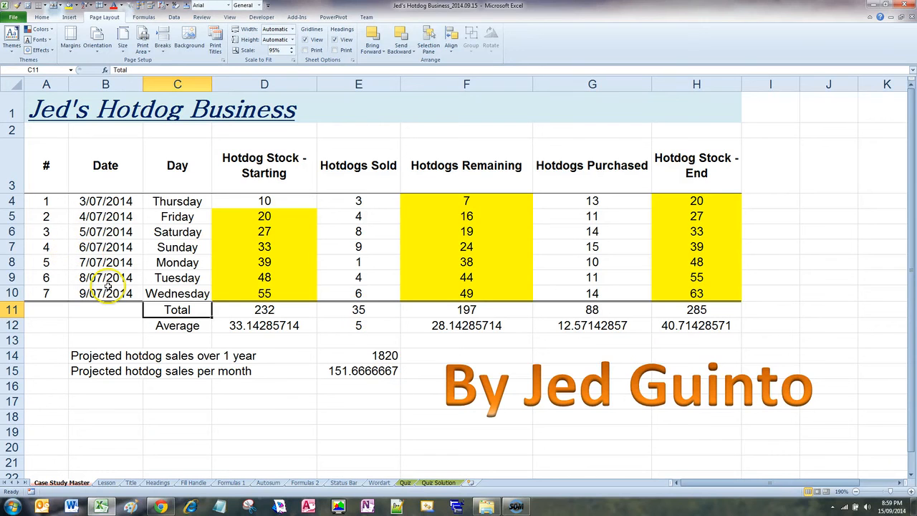
pyautogui.hotkey('alt', 'd')
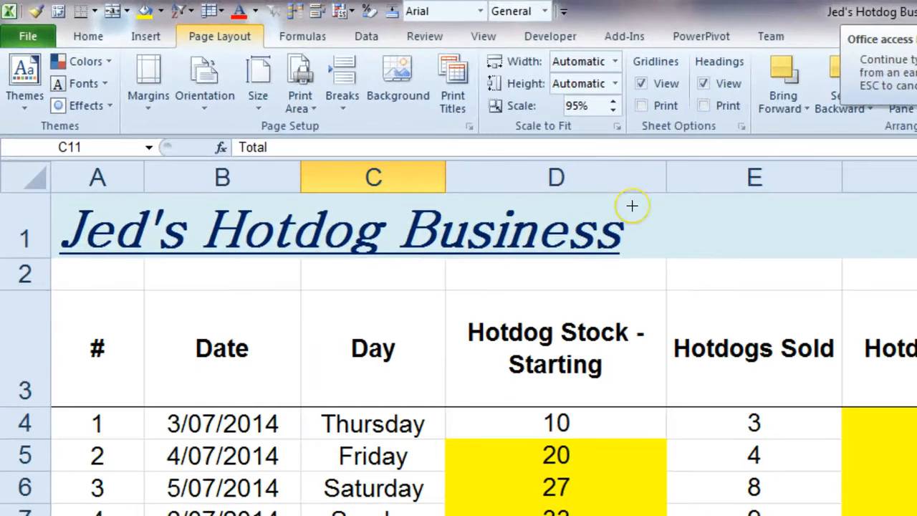
pyautogui.moveTo(631, 206)
pyautogui.mouseDown()
pyautogui.moveTo(454, 172)
pyautogui.moveTo(47, 183)
pyautogui.moveTo(71, 279)
pyautogui.moveTo(372, 288)
pyautogui.moveTo(558, 276)
pyautogui.moveTo(639, 246)
pyautogui.moveTo(642, 213)
pyautogui.mouseUp()
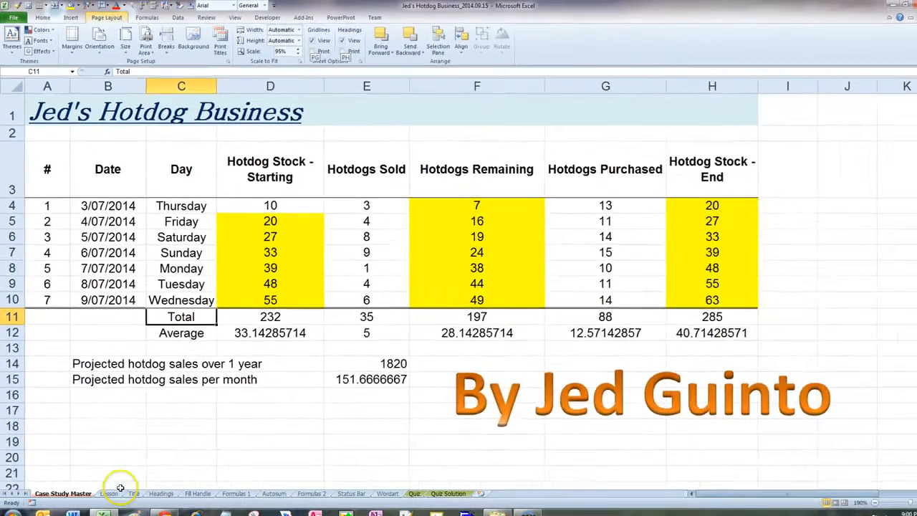
# - Open the Lesson worksheet and enlarge its zoom level to over 300%
pyautogui.click(113, 492)
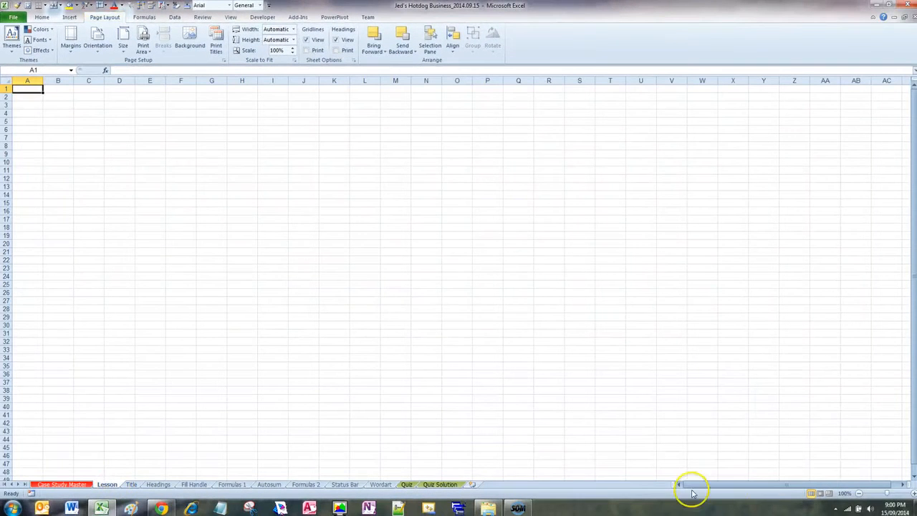
pyautogui.click(914, 493)
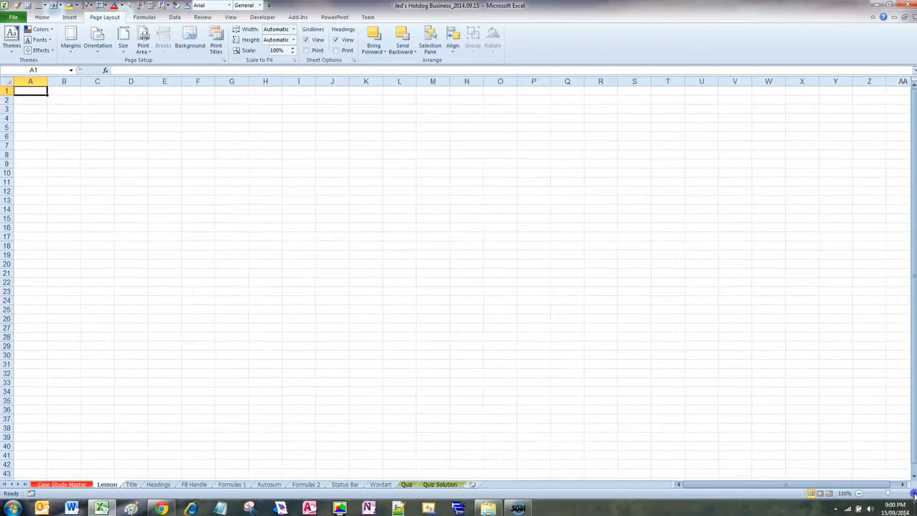
pyautogui.click(913, 494)
pyautogui.click(913, 493)
pyautogui.doubleClick(914, 493)
pyautogui.click(913, 493)
pyautogui.click(914, 494)
pyautogui.click(914, 493)
pyautogui.doubleClick(914, 494)
pyautogui.doubleClick(914, 495)
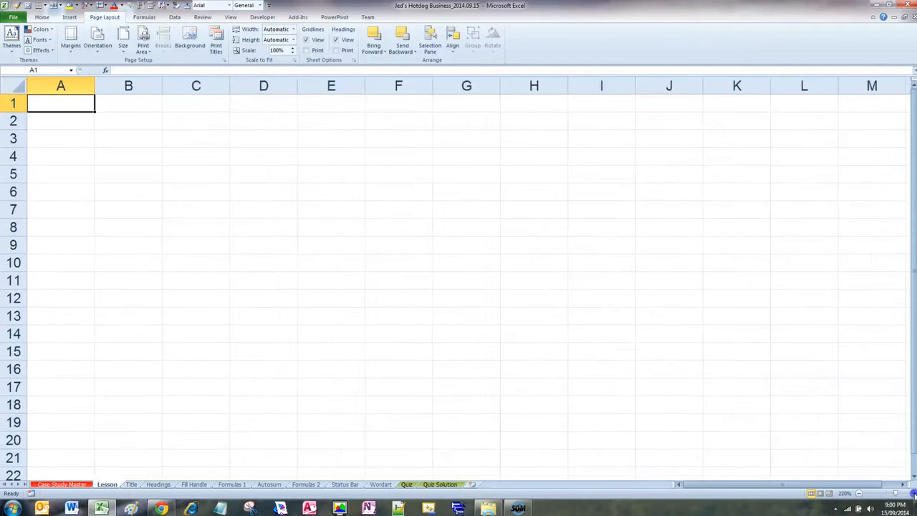
pyautogui.doubleClick(914, 494)
pyautogui.doubleClick(914, 494)
pyautogui.doubleClick(913, 494)
pyautogui.doubleClick(914, 494)
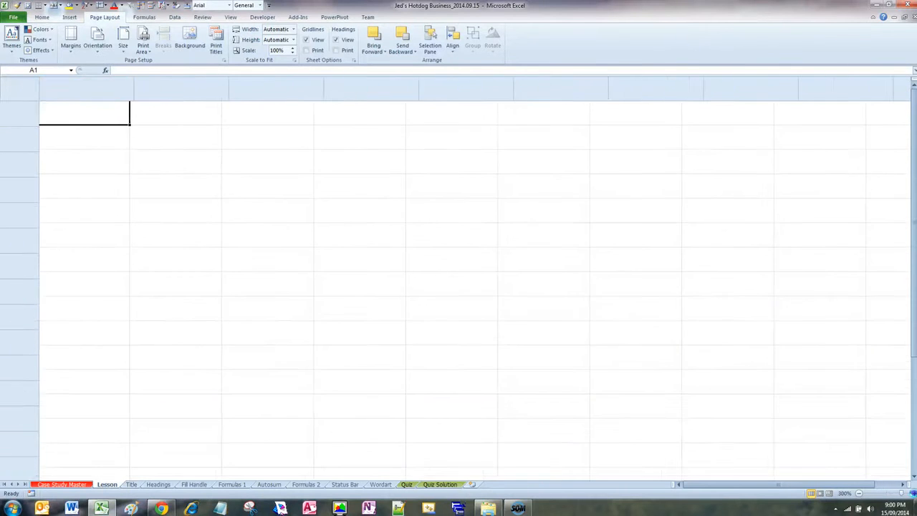
pyautogui.doubleClick(914, 494)
pyautogui.click(914, 494)
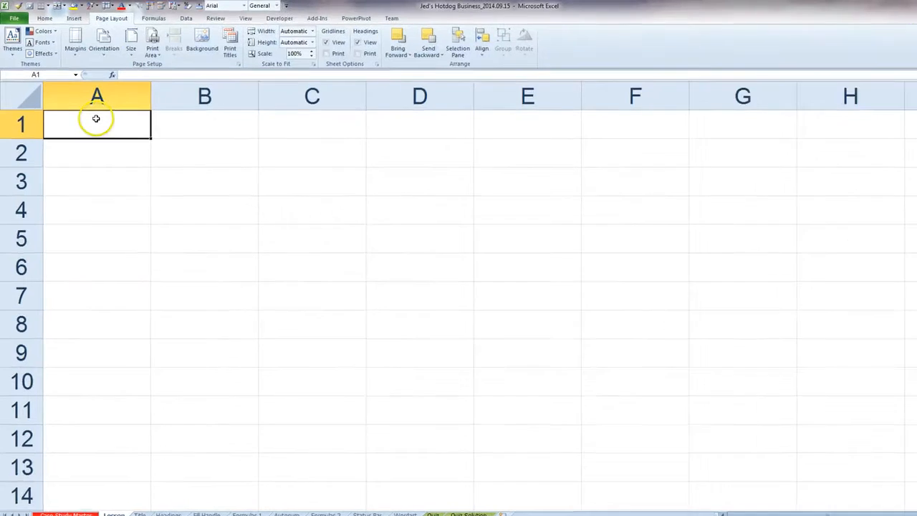
# - Enter the title "Jed's Hotdog Business" in cell A1 of the Lesson sheet
pyautogui.write("Jed'")
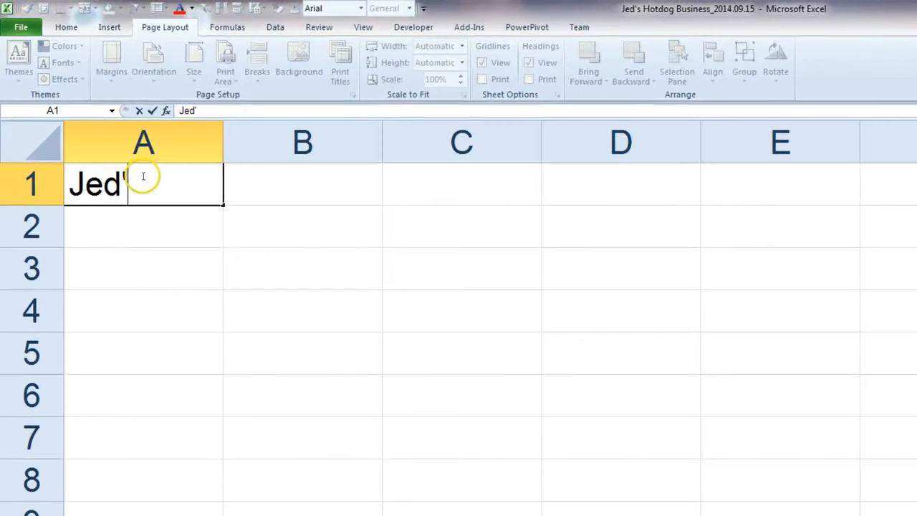
pyautogui.write('s Hotdo')
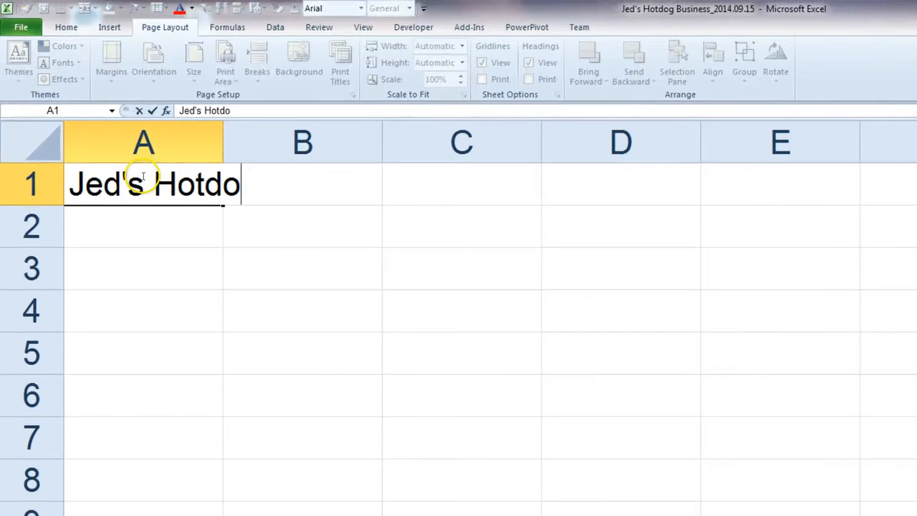
pyautogui.write('g Business')
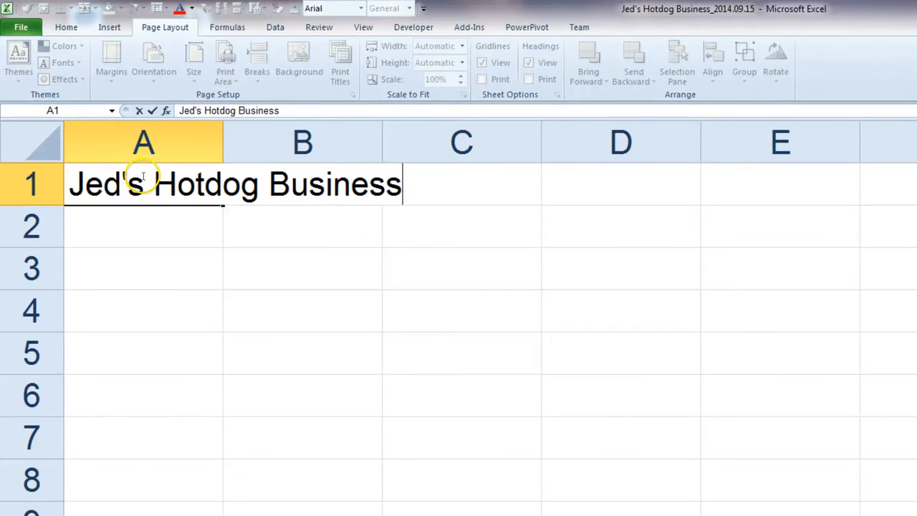
pyautogui.press('Return')
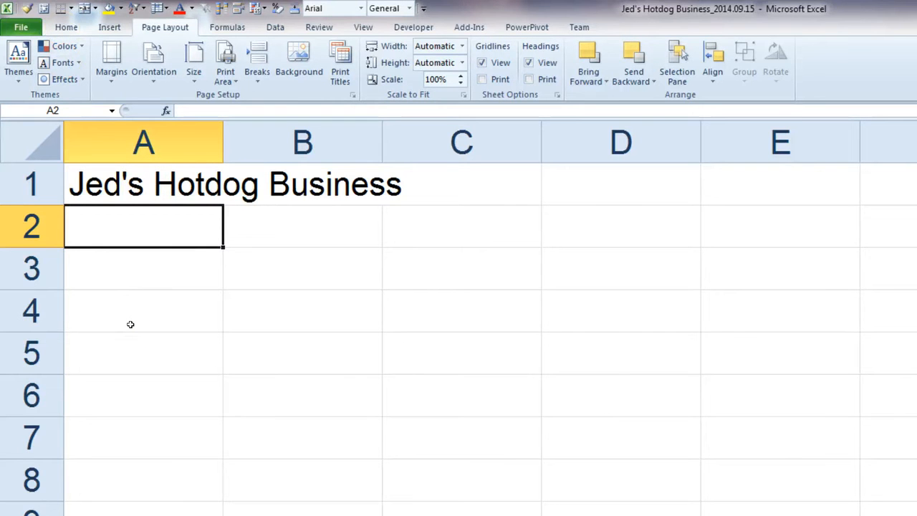
pyautogui.hotkey('alt', 'd')
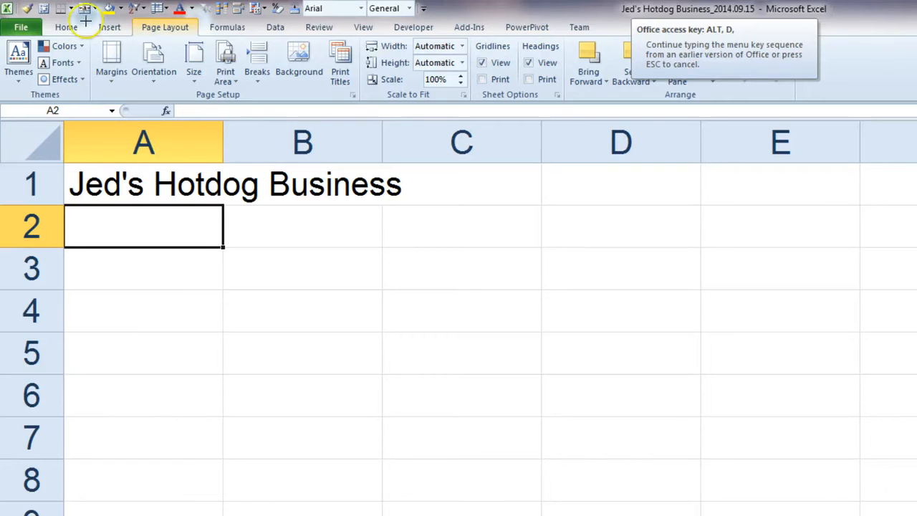
pyautogui.moveTo(87, 20)
pyautogui.mouseDown()
pyautogui.moveTo(63, 14)
pyautogui.moveTo(50, 37)
pyautogui.moveTo(82, 41)
pyautogui.moveTo(83, 16)
pyautogui.mouseUp()
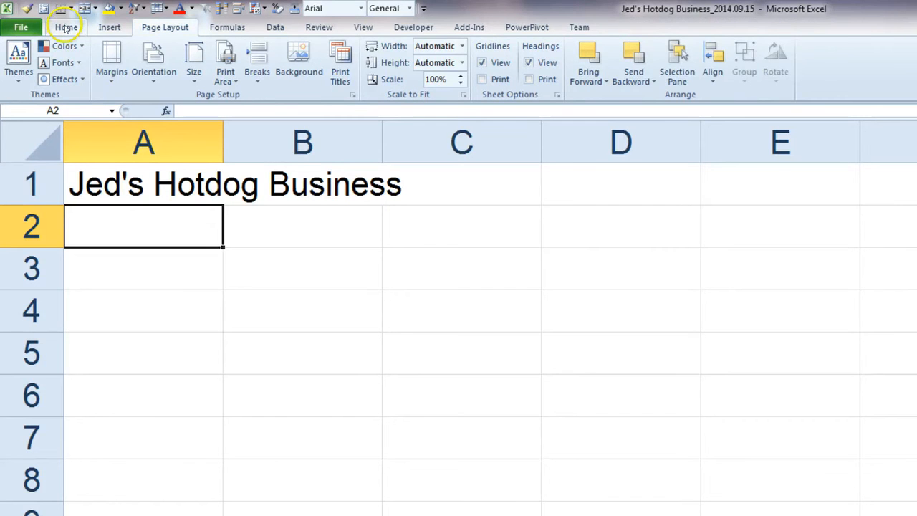
pyautogui.click(66, 27)
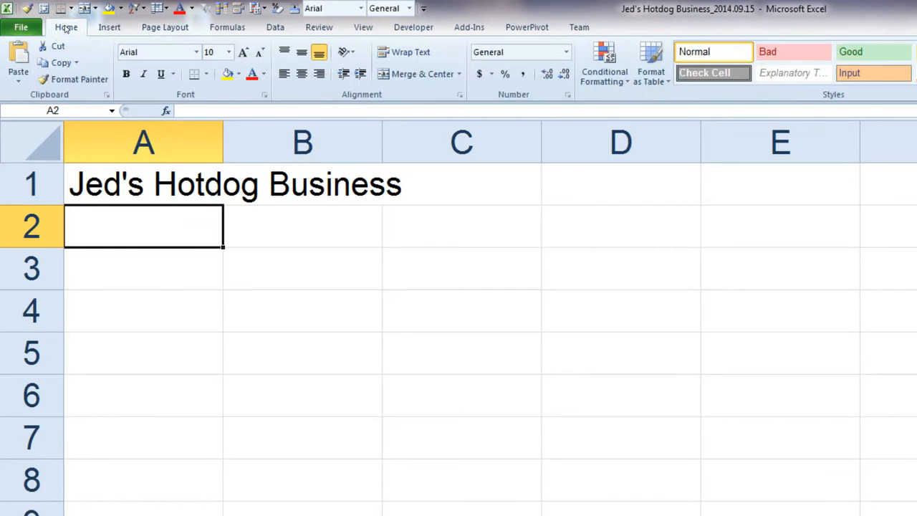
pyautogui.hotkey('alt', 'd')
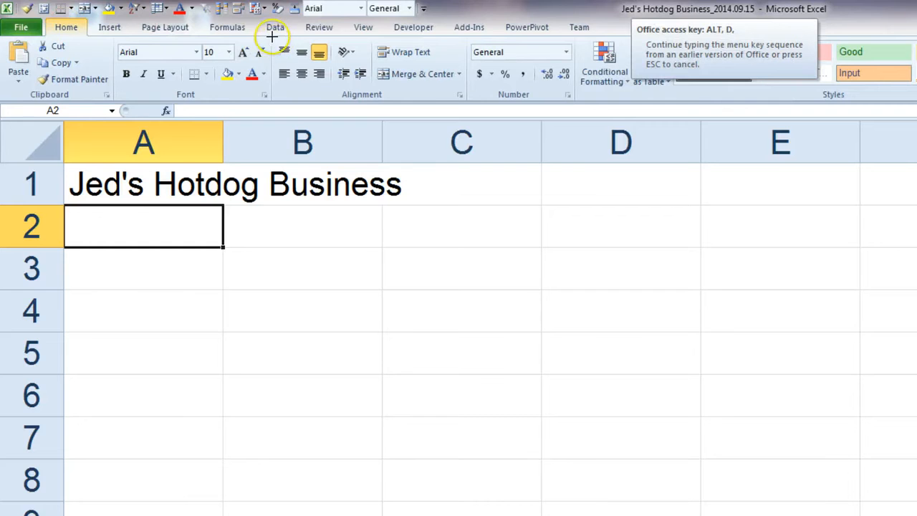
pyautogui.moveTo(273, 36)
pyautogui.mouseDown()
pyautogui.moveTo(157, 35)
pyautogui.moveTo(111, 63)
pyautogui.mouseUp()
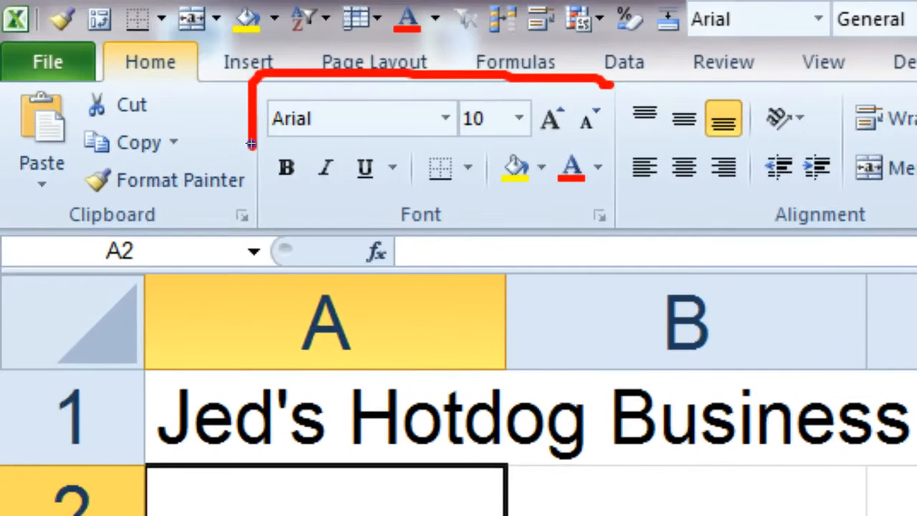
pyautogui.moveTo(250, 144)
pyautogui.mouseDown()
pyautogui.moveTo(267, 227)
pyautogui.moveTo(604, 240)
pyautogui.moveTo(602, 175)
pyautogui.moveTo(645, 68)
pyautogui.moveTo(632, 63)
pyautogui.mouseUp()
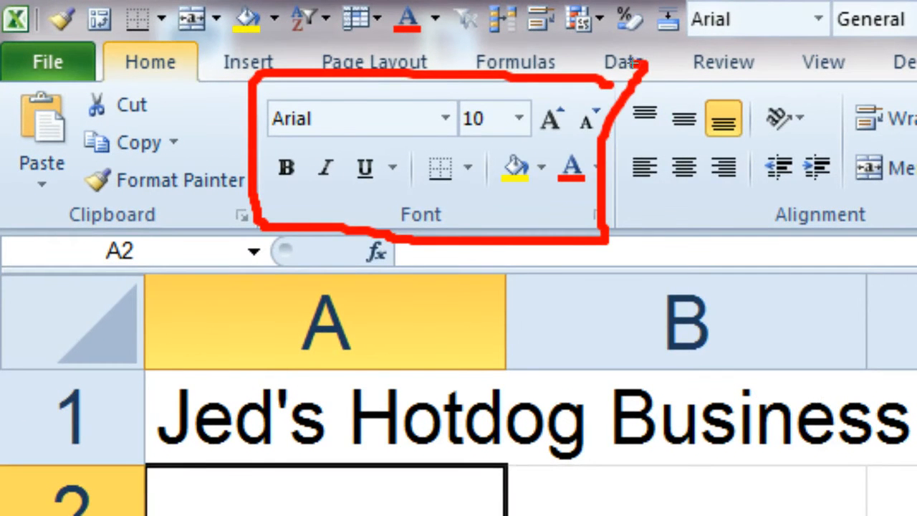
pyautogui.press('Escape')
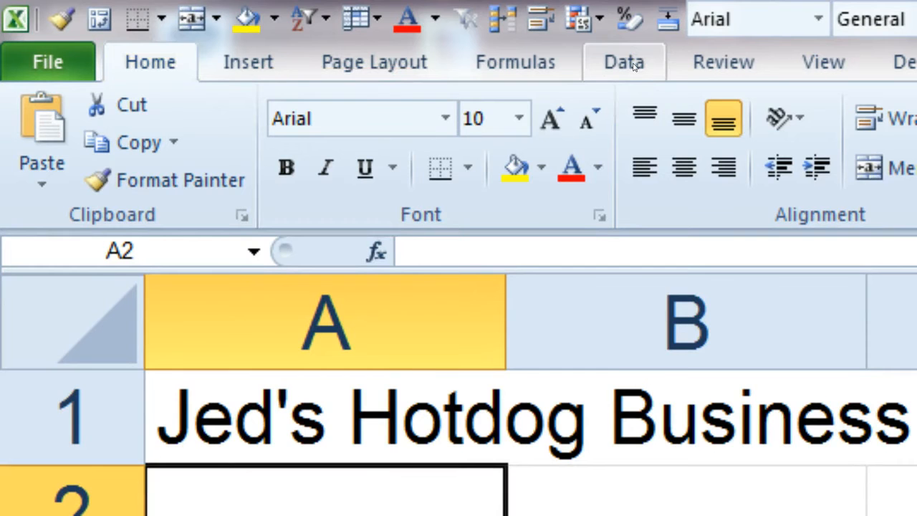
pyautogui.click(444, 127)
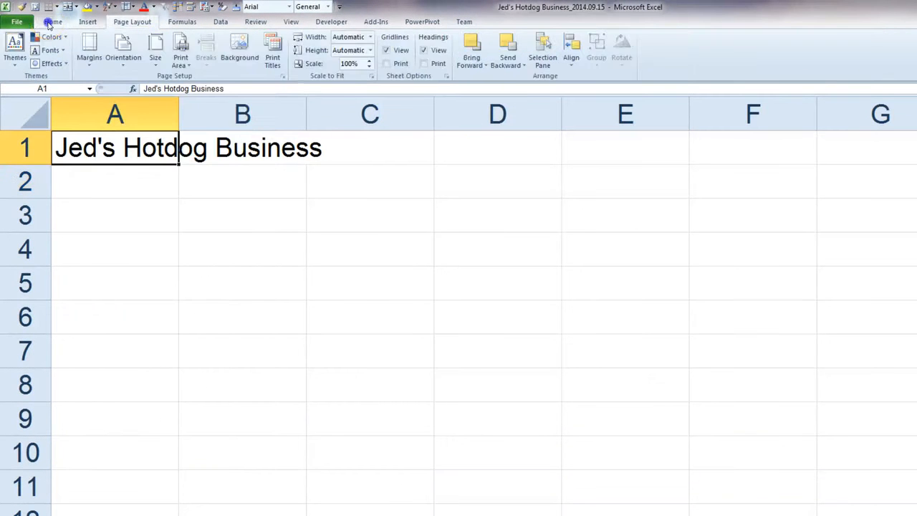
# - Change the font of the title in cell A1 to Batang
pyautogui.click(53, 21)
pyautogui.click(155, 41)
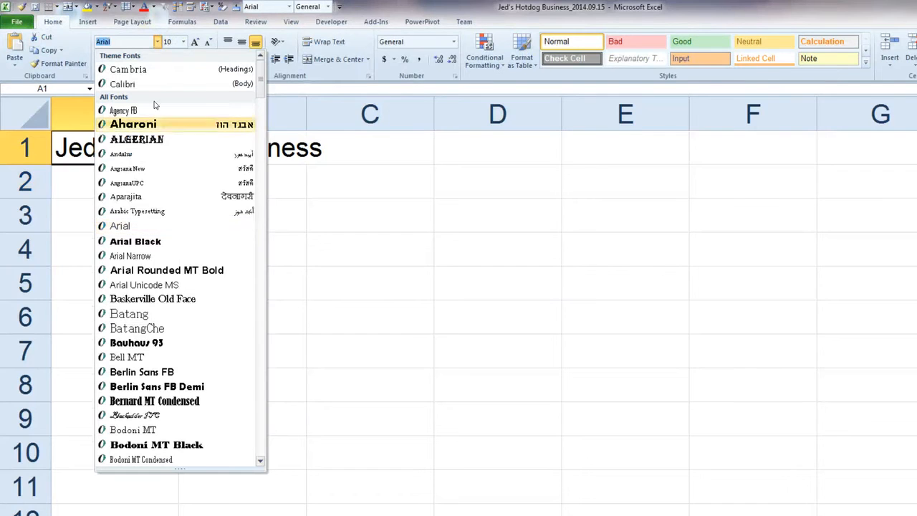
pyautogui.click(151, 315)
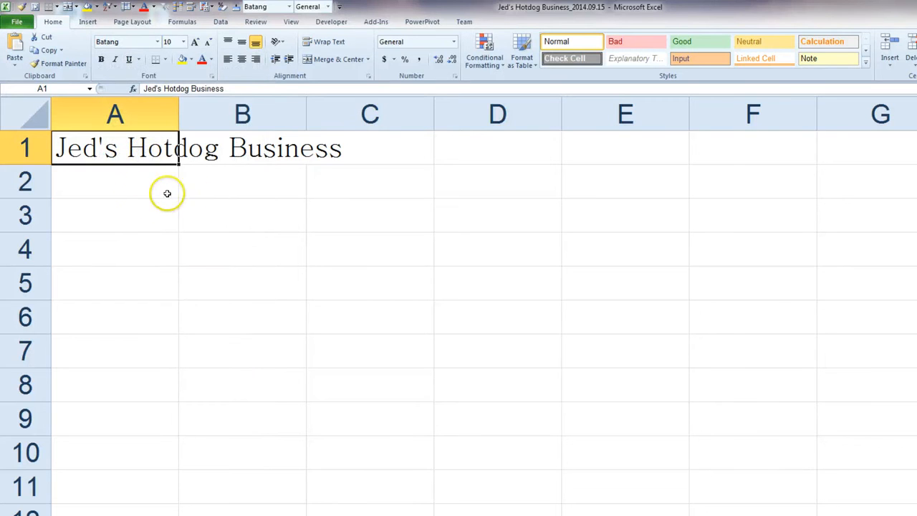
pyautogui.click(143, 188)
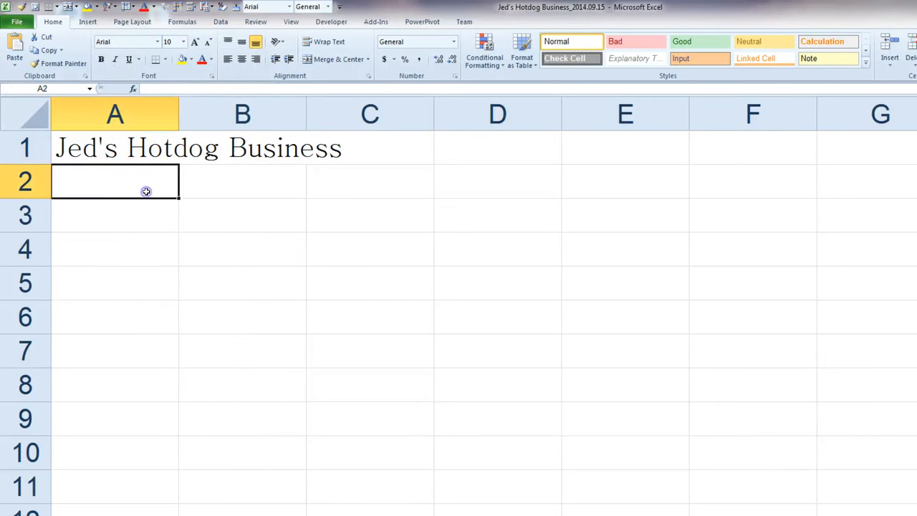
# - Undo the last font change on the title and select cell A1
pyautogui.click(138, 151)
pyautogui.hotkey('ctrl', 'z')
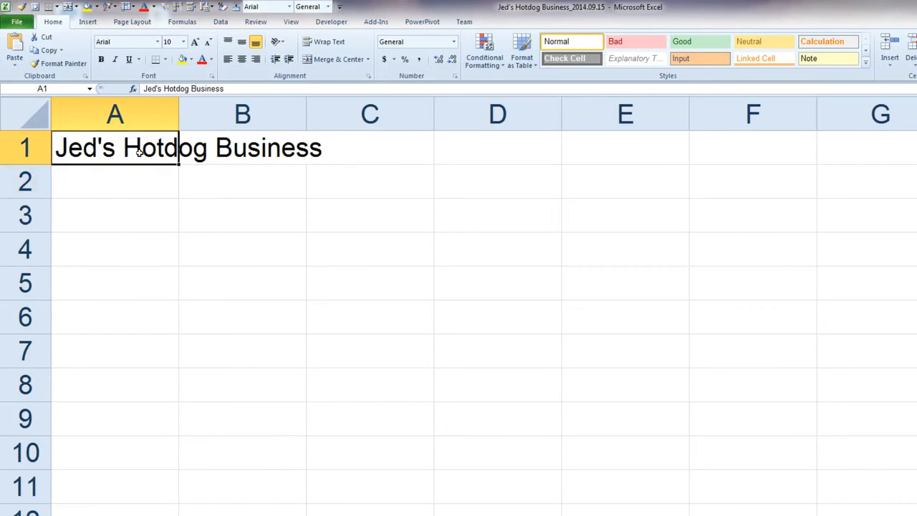
pyautogui.click(133, 205)
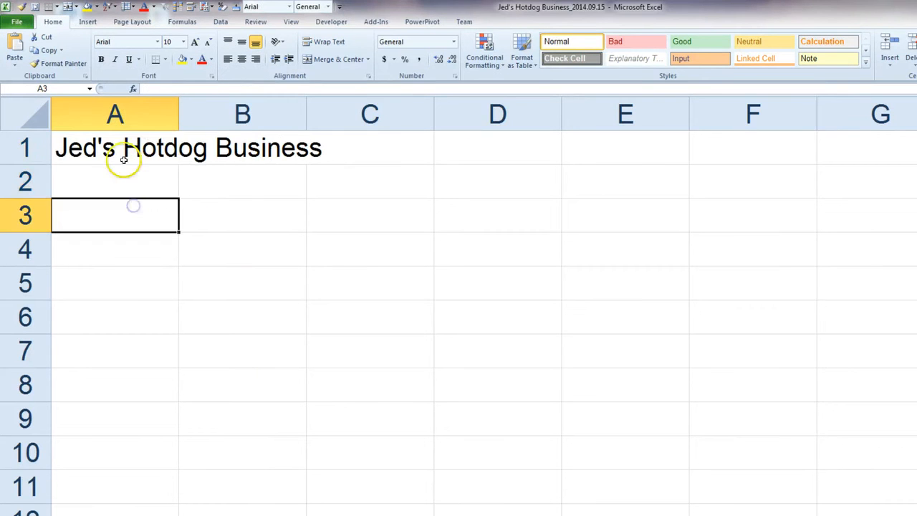
pyautogui.click(171, 178)
pyautogui.click(156, 154)
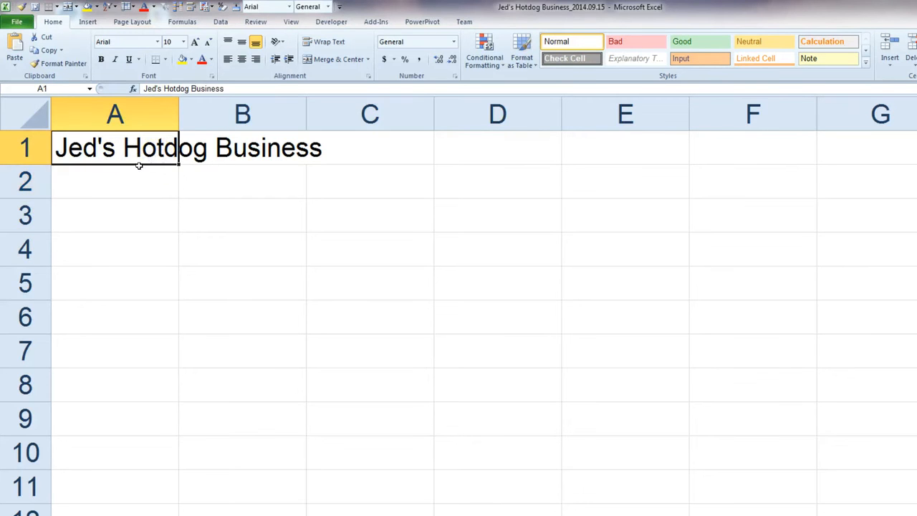
# - Move the title from cell A1 to cell E5 and set its font to Batang
pyautogui.moveTo(140, 166); pyautogui.dragTo(651, 301)
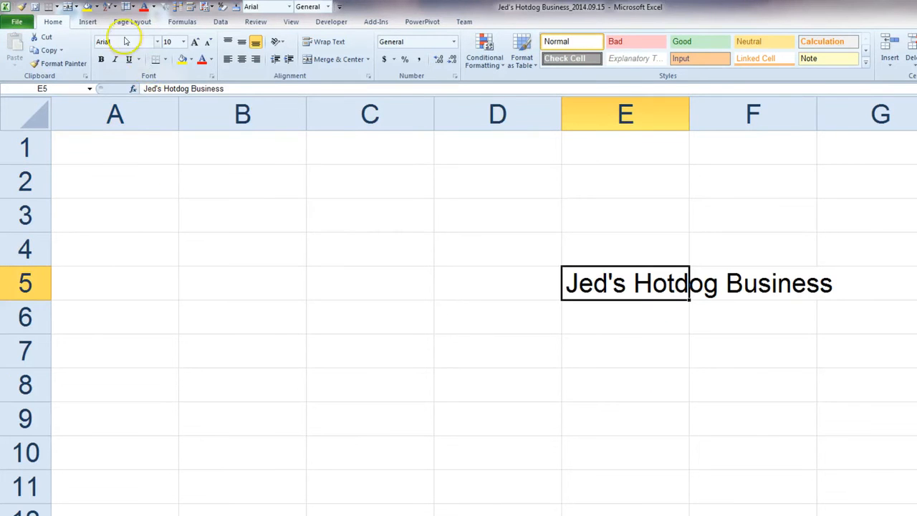
pyautogui.click(158, 42)
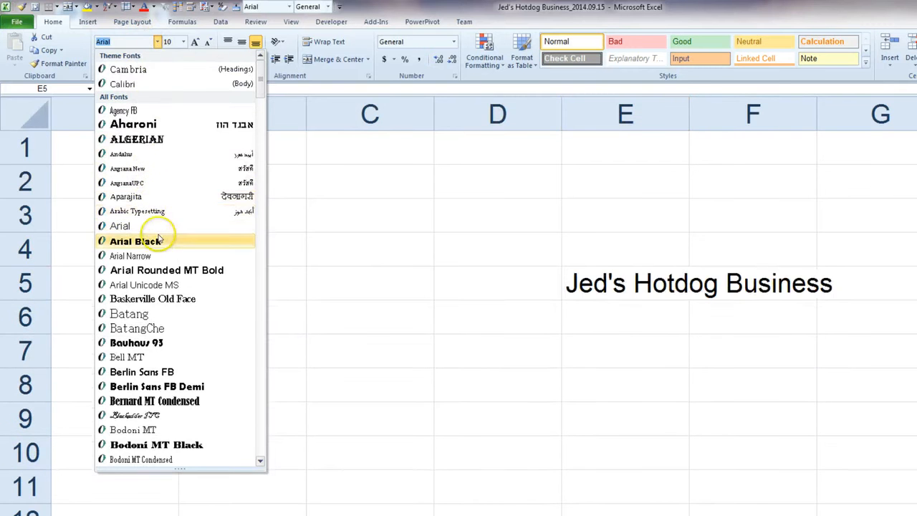
pyautogui.click(160, 313)
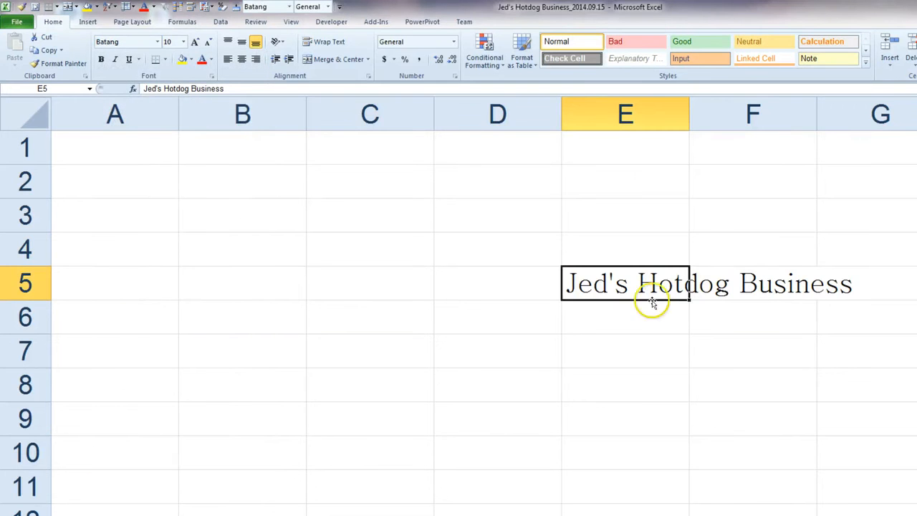
# - Move the title from cell E5 back to cell A1 and set its font to Arial
pyautogui.moveTo(663, 303); pyautogui.dragTo(145, 137)
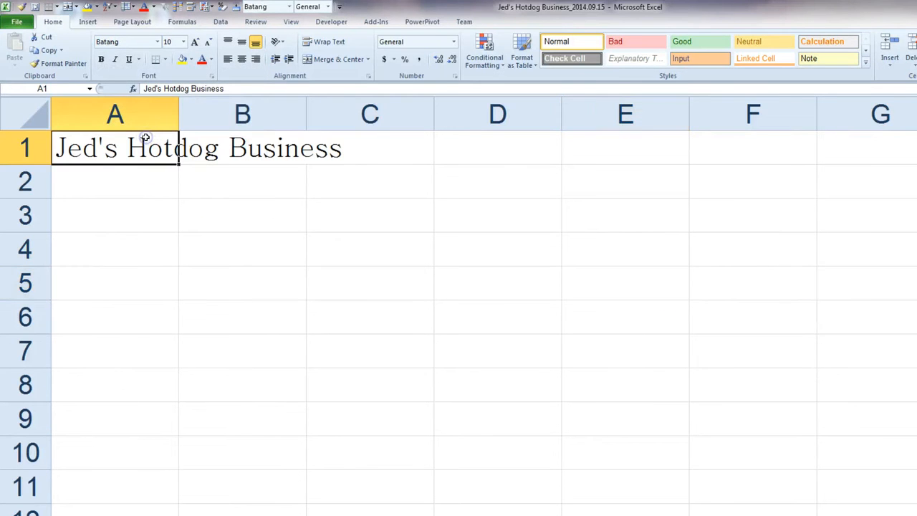
pyautogui.click(156, 43)
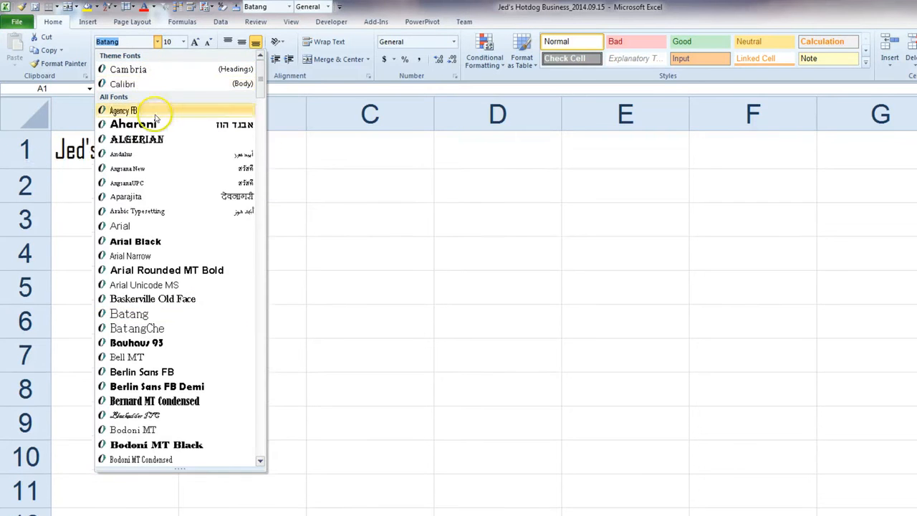
pyautogui.click(132, 226)
pyautogui.click(209, 235)
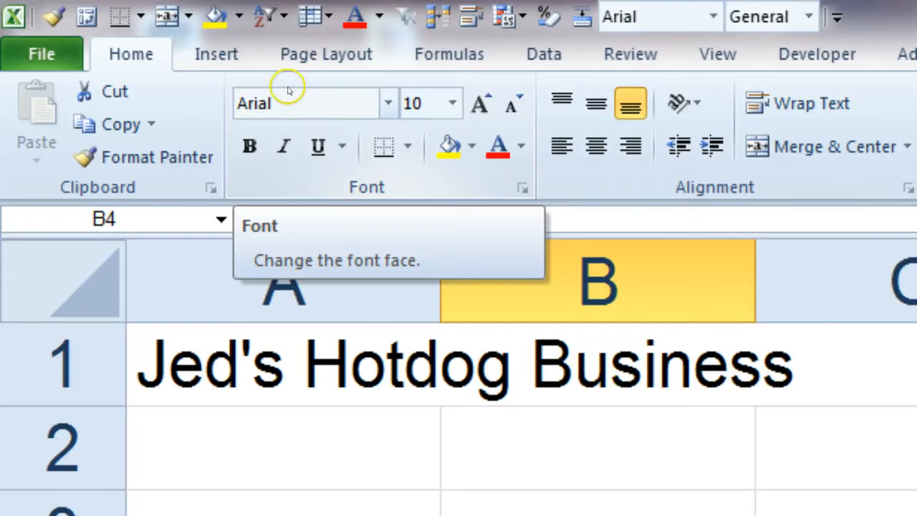
pyautogui.click(281, 99)
pyautogui.click(349, 106)
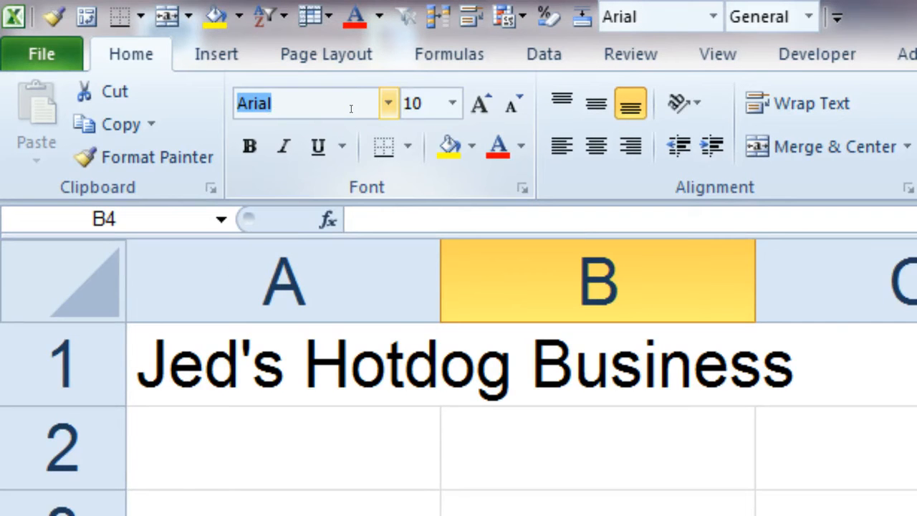
pyautogui.write('B')
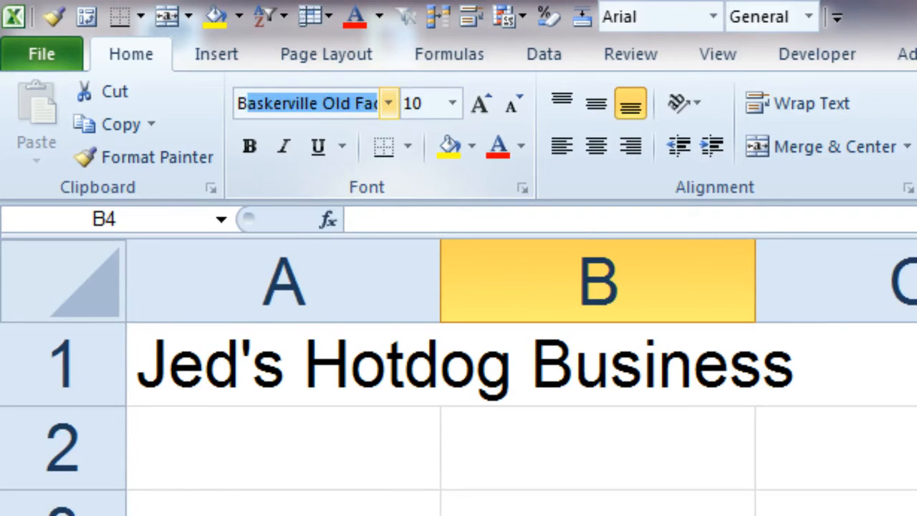
pyautogui.write('atang')
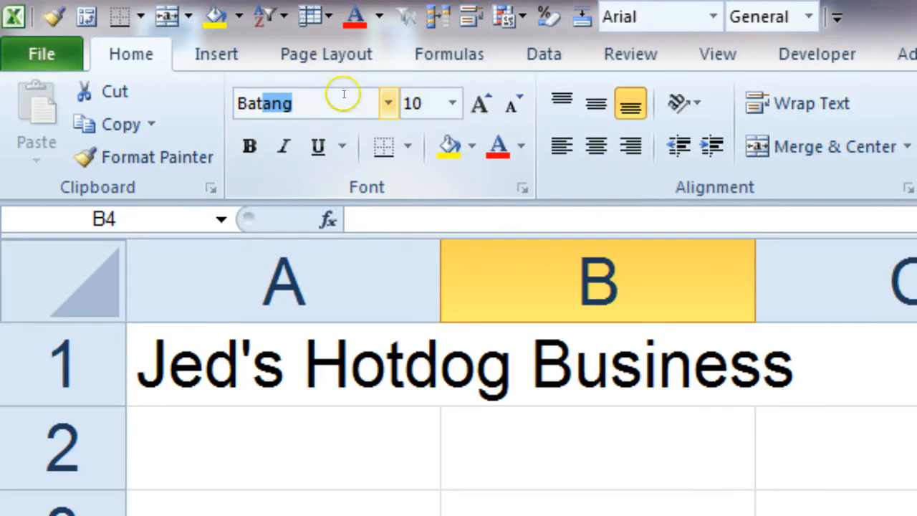
# - Set the font of the title in cell A1 to Batang
pyautogui.click(340, 394)
pyautogui.click(299, 95)
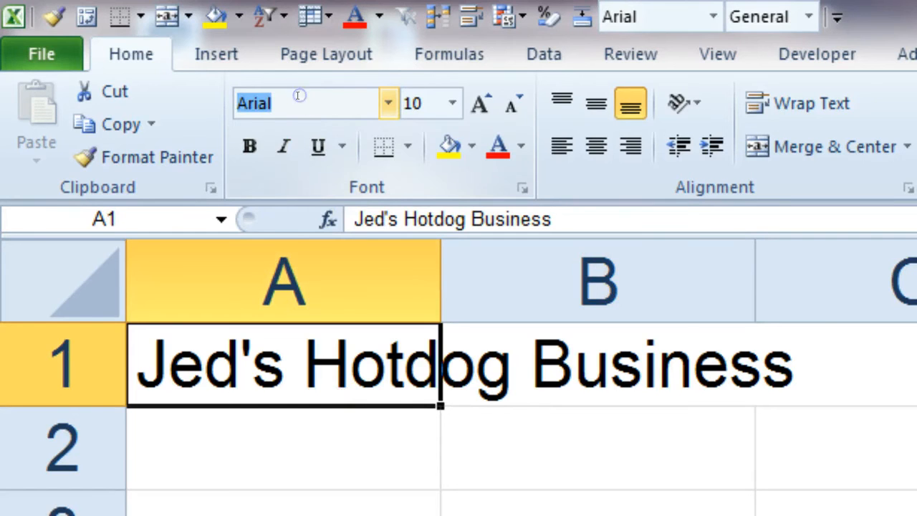
pyautogui.write('Batang')
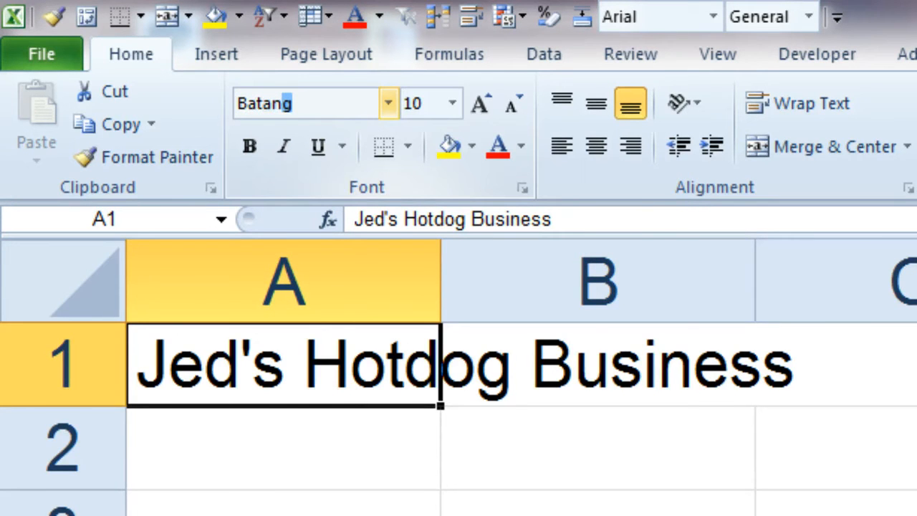
pyautogui.press('Return')
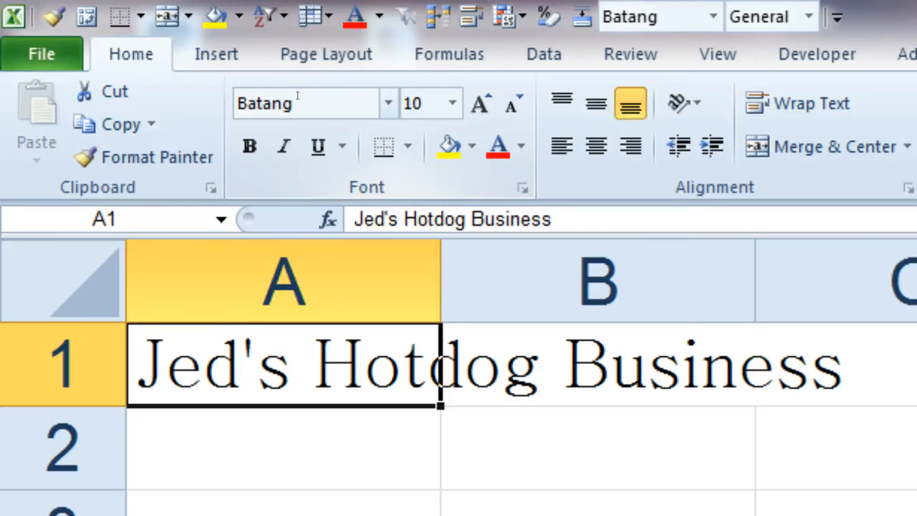
pyautogui.click(308, 56)
pyautogui.click(151, 54)
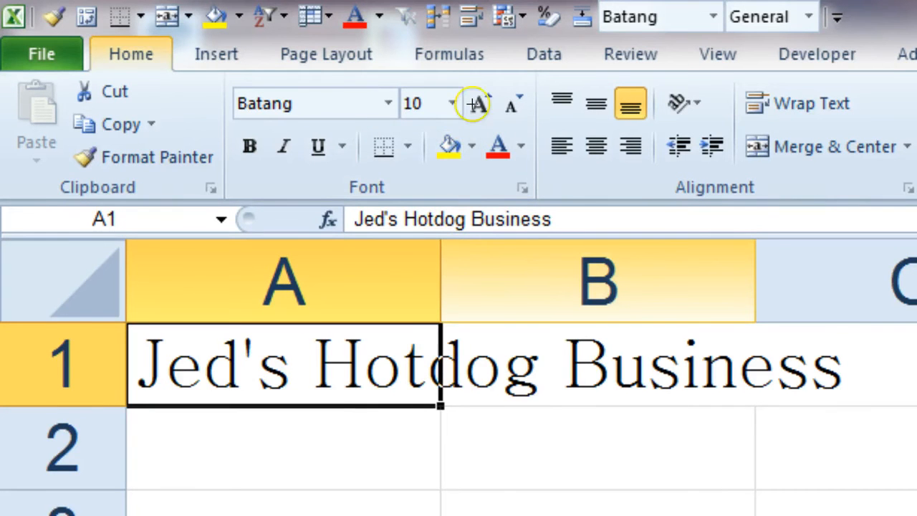
pyautogui.moveTo(478, 73)
pyautogui.mouseDown()
pyautogui.moveTo(390, 79)
pyautogui.moveTo(383, 118)
pyautogui.moveTo(464, 128)
pyautogui.moveTo(474, 75)
pyautogui.mouseUp()
pyautogui.press('Escape')
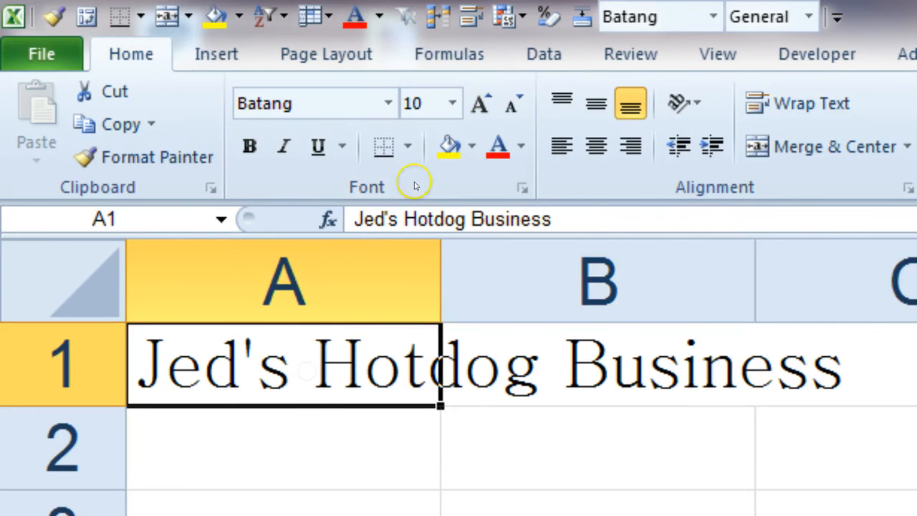
# - Set the font size of the title in cell A1 to 20
pyautogui.click(453, 105)
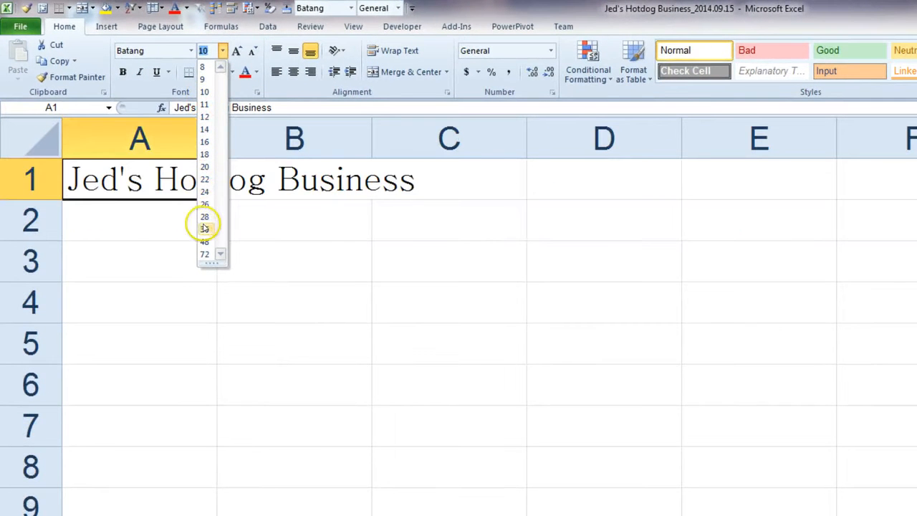
pyautogui.click(205, 166)
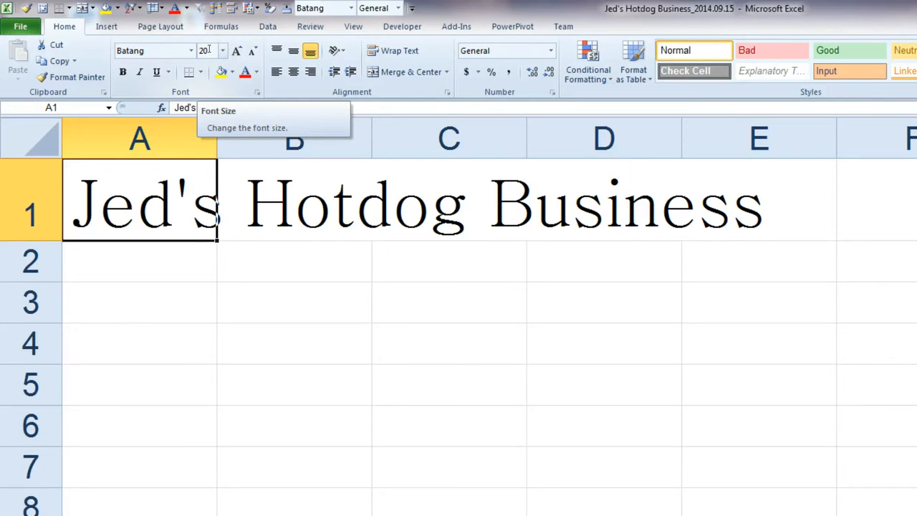
# - Try font size 30 on the title in cell A1, and set the size back to 20
pyautogui.click(207, 50)
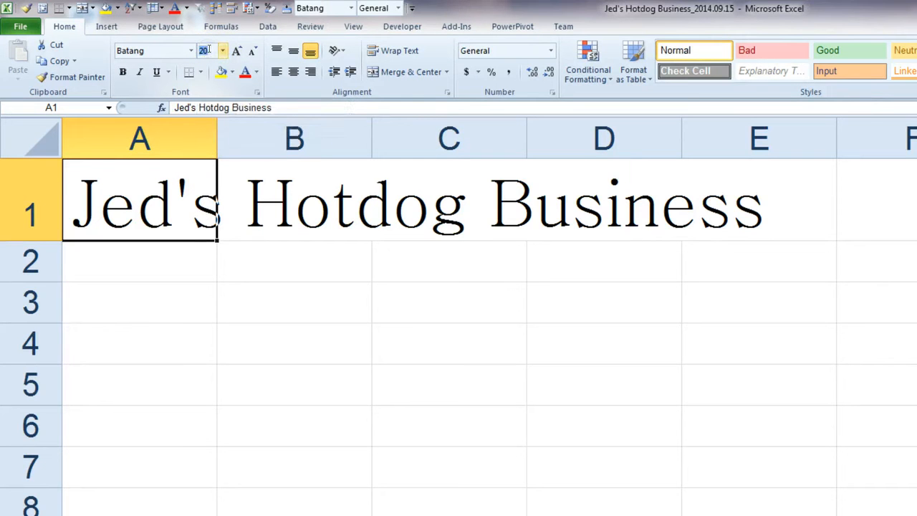
pyautogui.press('Return')
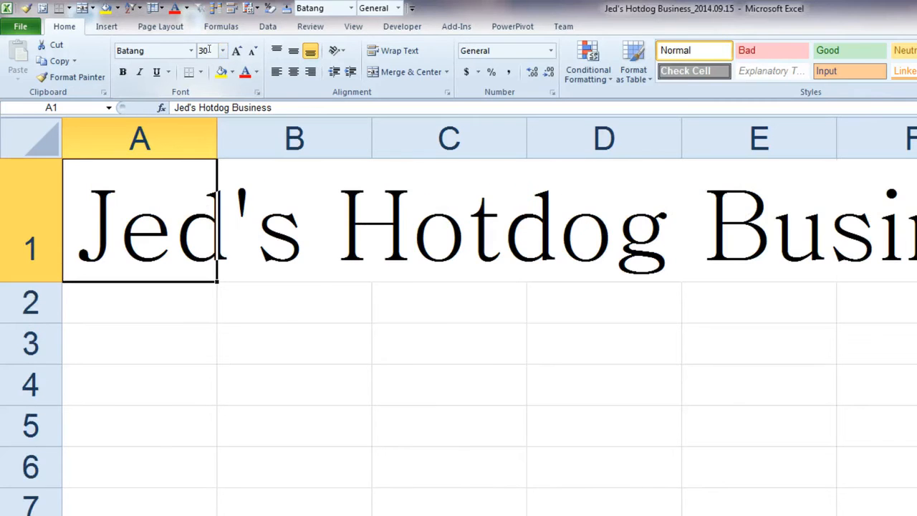
pyautogui.click(207, 51)
pyautogui.write('20')
pyautogui.press('Return')
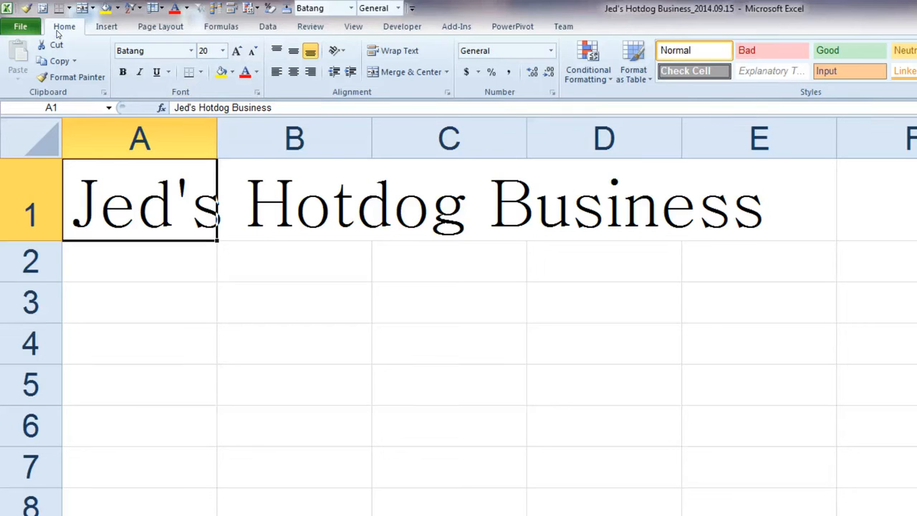
# - Copy the formatted title from cell A1 to cell A3
pyautogui.click(142, 194)
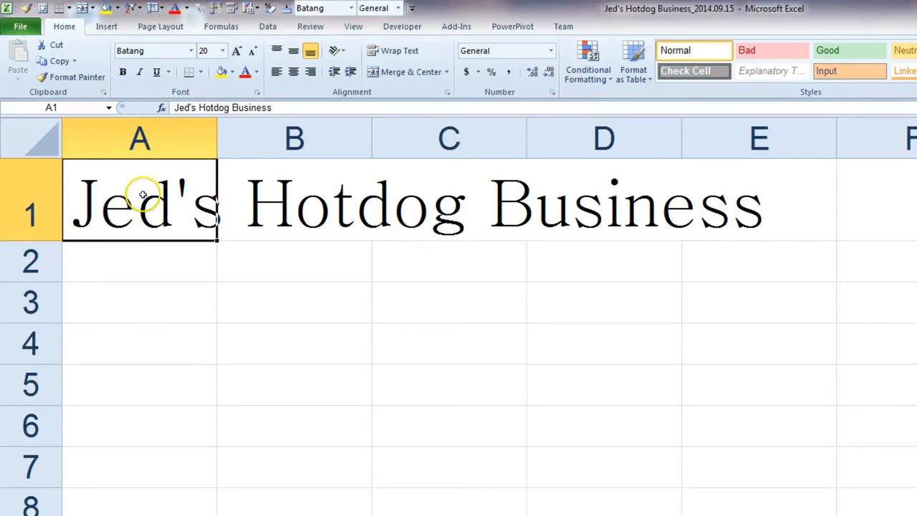
pyautogui.hotkey('ctrl', 'c')
pyautogui.click(144, 296)
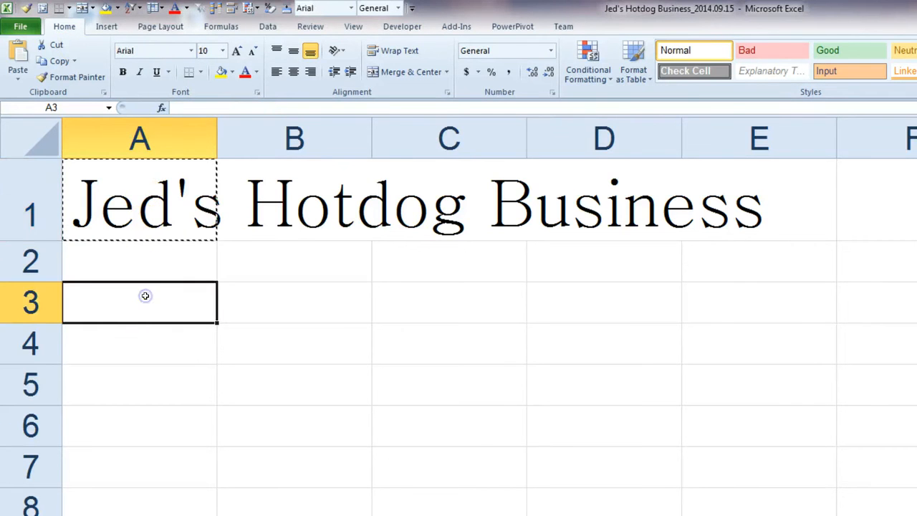
pyautogui.hotkey('ctrl', 'v')
pyautogui.doubleClick(160, 409)
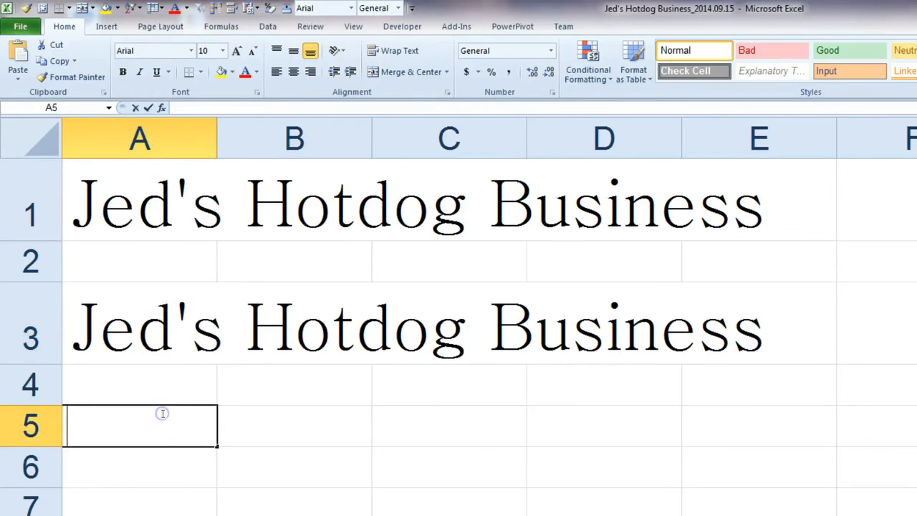
# - Move the range A1:A3 containing both titles to the cells starting at E4
pyautogui.click(154, 139)
pyautogui.moveTo(153, 164); pyautogui.dragTo(154, 352)
pyautogui.hotkey('ctrl', 'c')
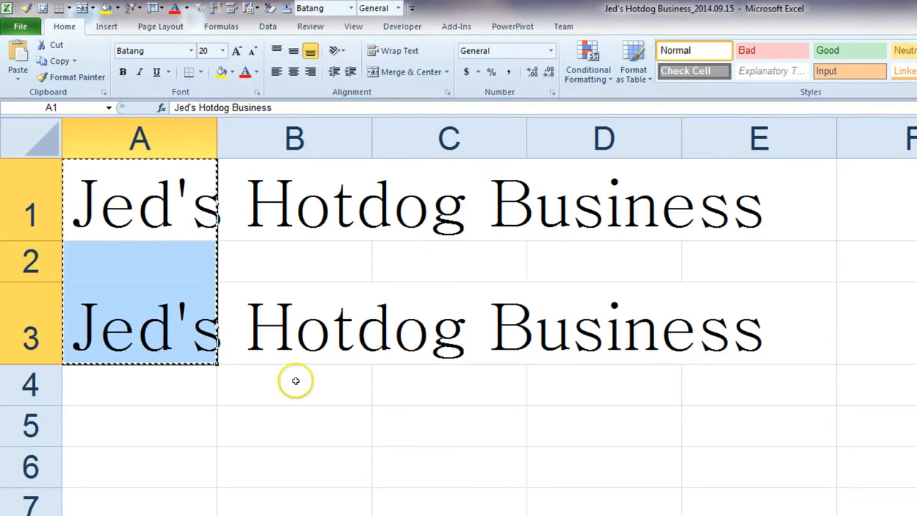
pyautogui.click(707, 382)
pyautogui.hotkey('ctrl', 'v')
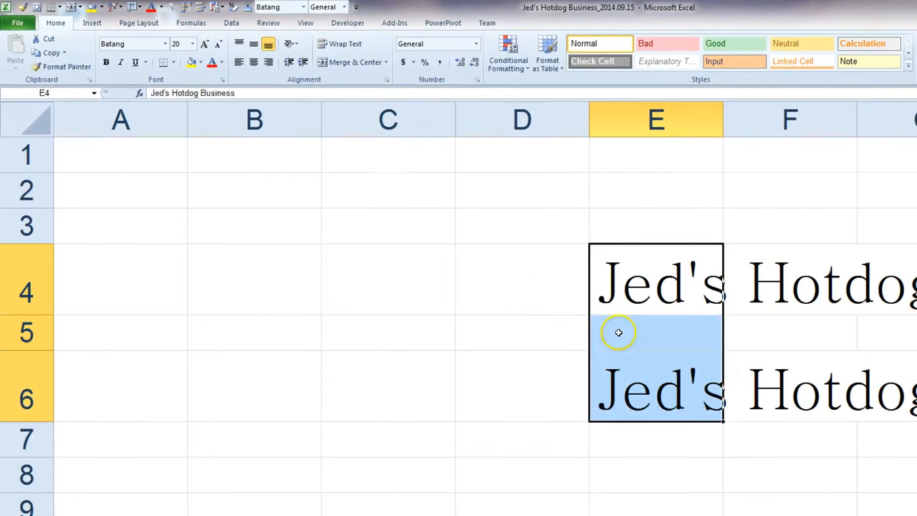
# - Delete the empty columns C and D before the two titles
pyautogui.moveTo(475, 295); pyautogui.dragTo(399, 280)
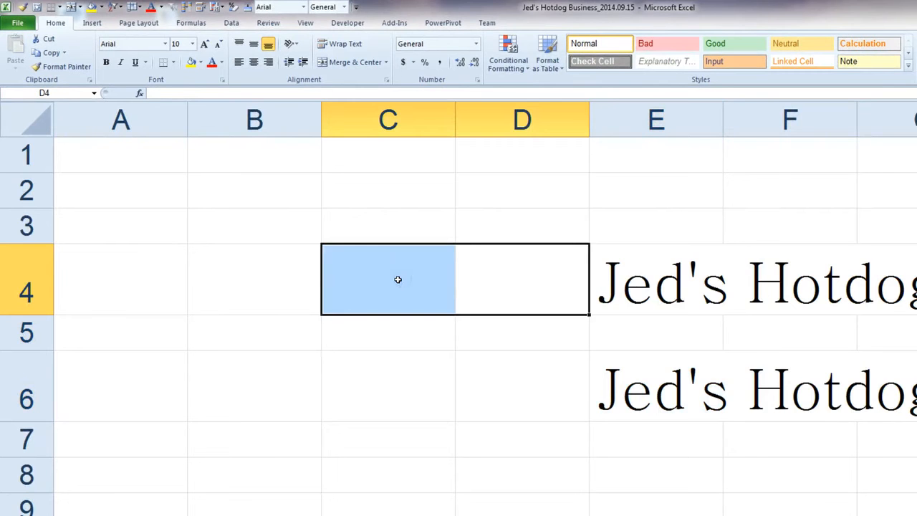
pyautogui.hotkey('ctrl', 'space')
pyautogui.hotkey('ctrl', '-')
pyautogui.click(239, 194)
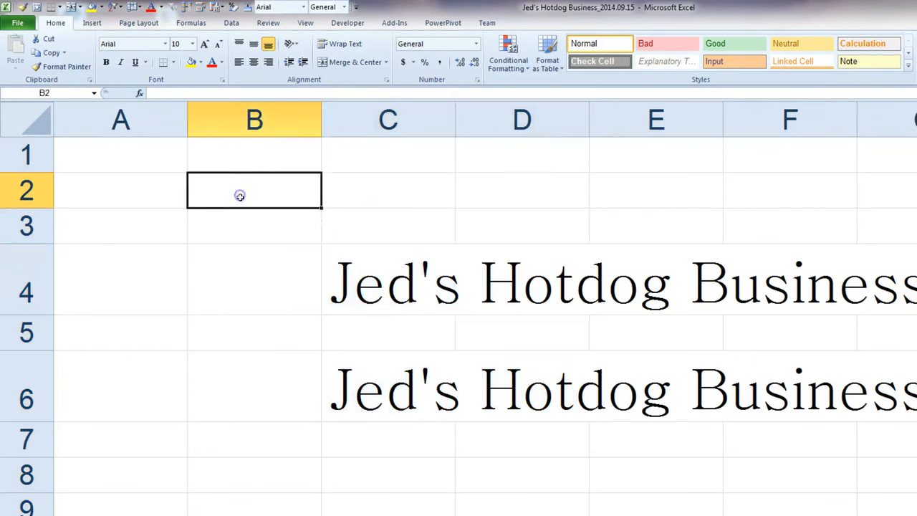
# - Apply bold, italic and underline formatting to the title in cell C4
pyautogui.click(342, 266)
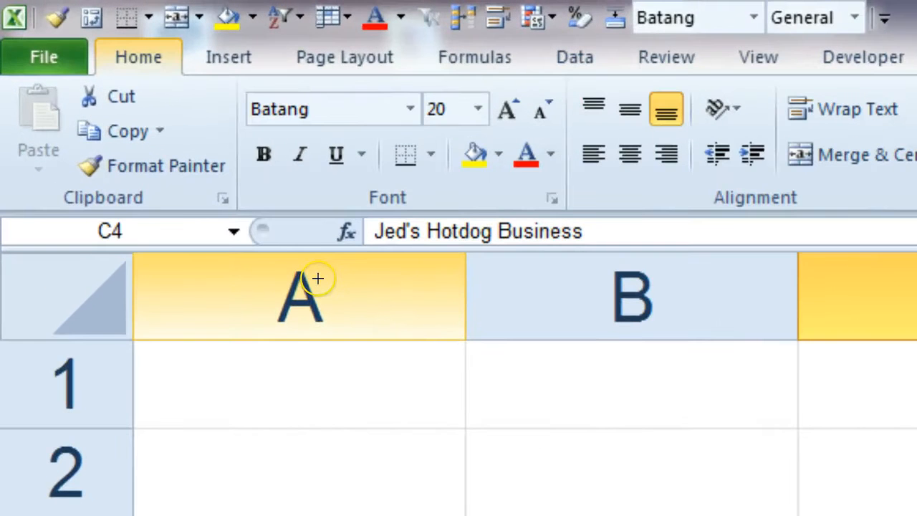
pyautogui.moveTo(252, 142)
pyautogui.mouseDown()
pyautogui.moveTo(267, 170)
pyautogui.moveTo(368, 179)
pyautogui.moveTo(369, 136)
pyautogui.moveTo(255, 141)
pyautogui.mouseUp()
pyautogui.press('Escape')
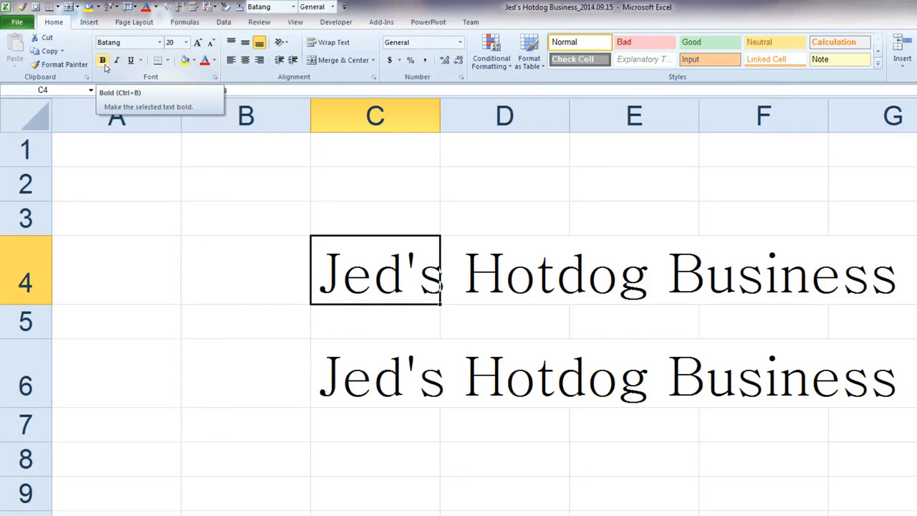
pyautogui.click(104, 61)
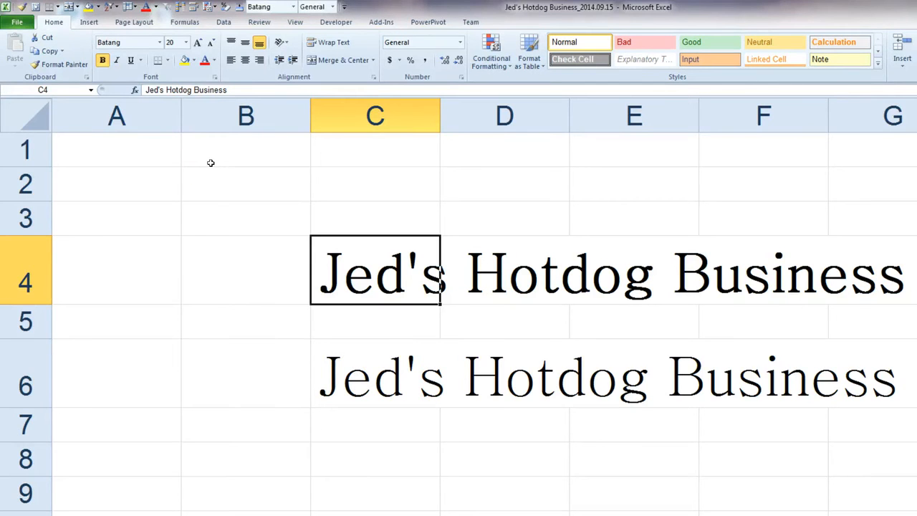
pyautogui.click(118, 60)
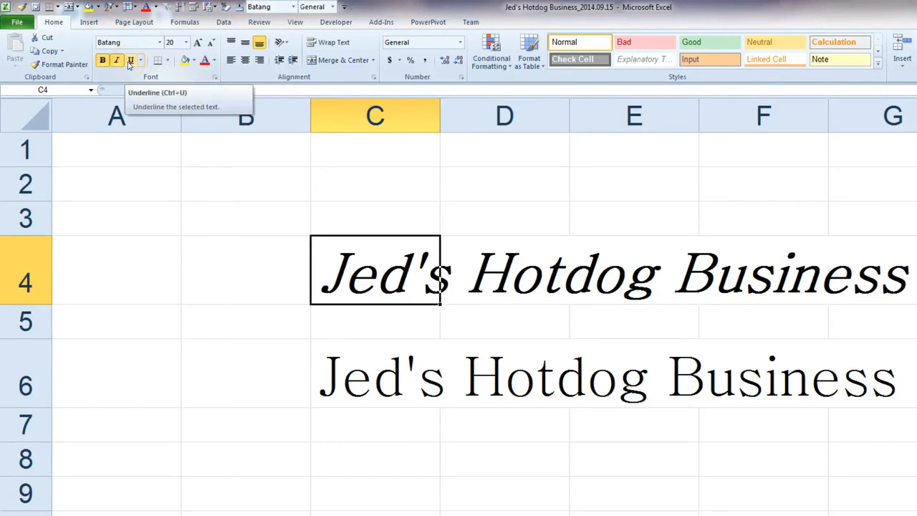
pyautogui.click(130, 61)
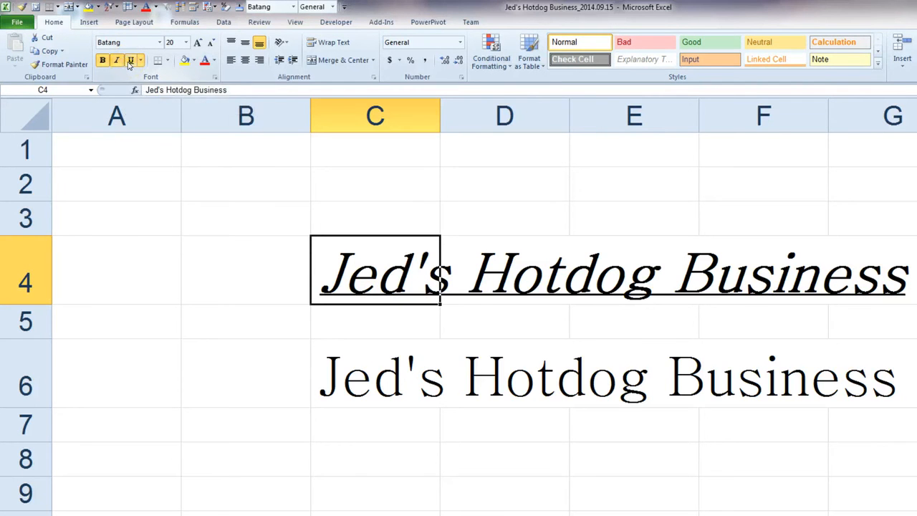
pyautogui.click(170, 285)
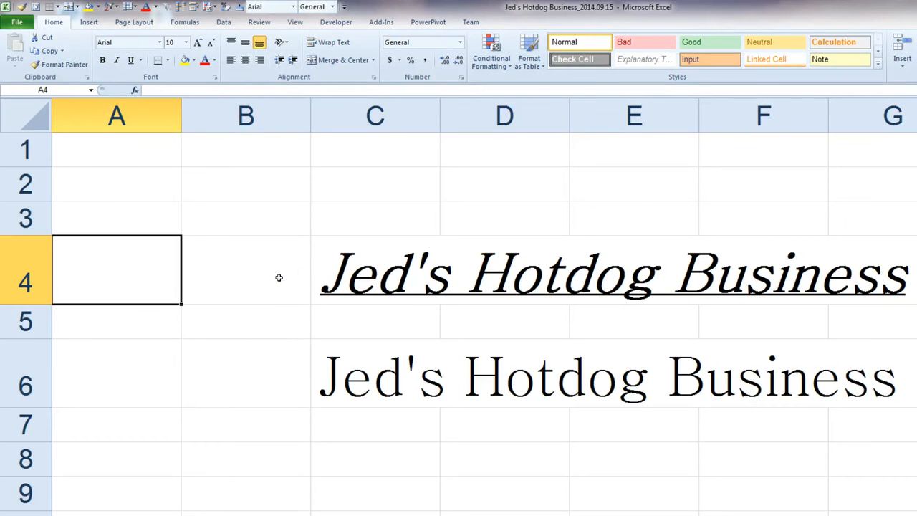
# - Remove the underline, italic and bold formatting from the title in cell C4
pyautogui.click(403, 265)
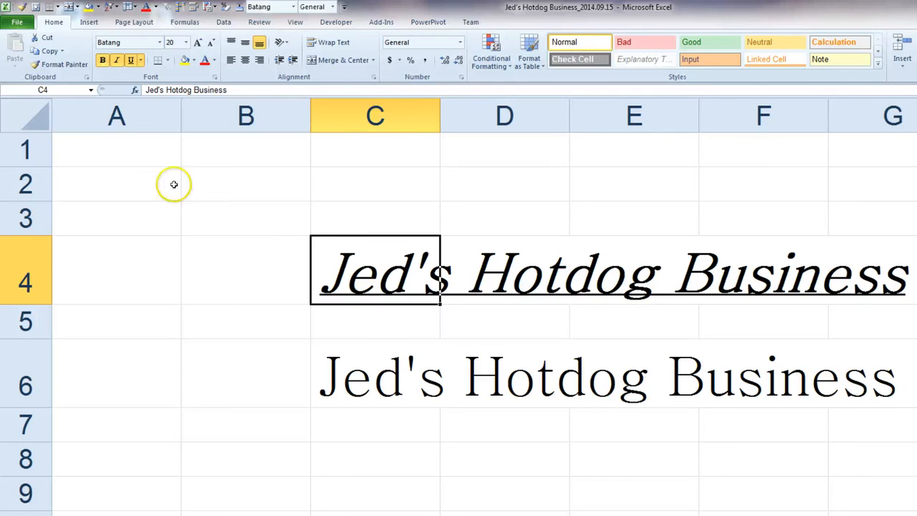
pyautogui.click(131, 60)
pyautogui.click(117, 61)
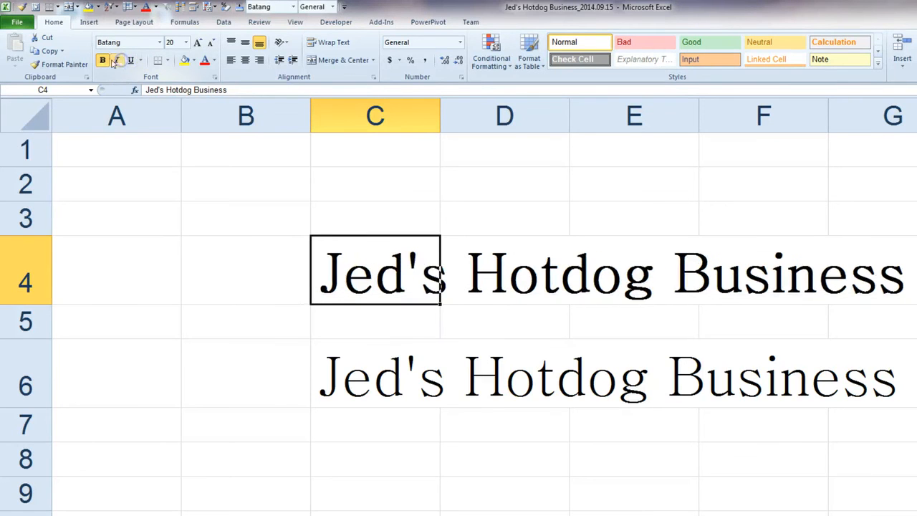
pyautogui.click(102, 60)
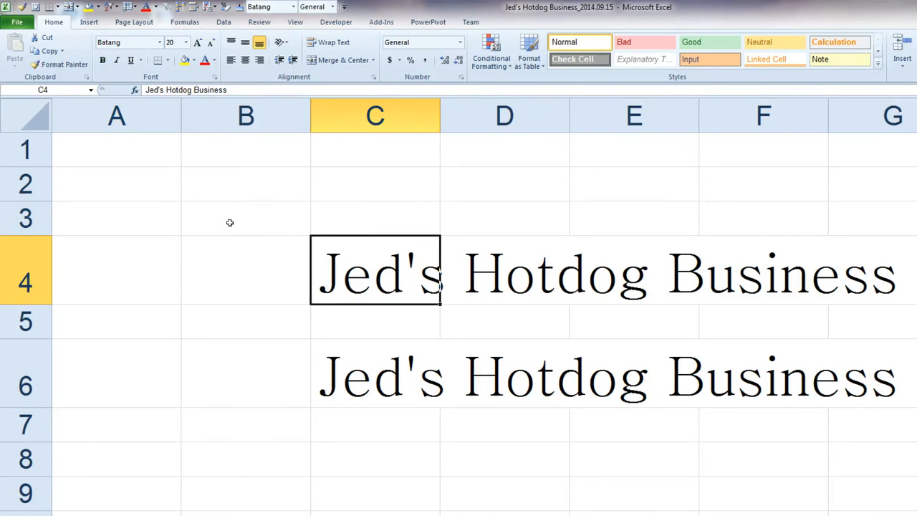
# - Make the title in cell C4 bold, italic and underlined again
pyautogui.hotkey('ctrl', 'b')
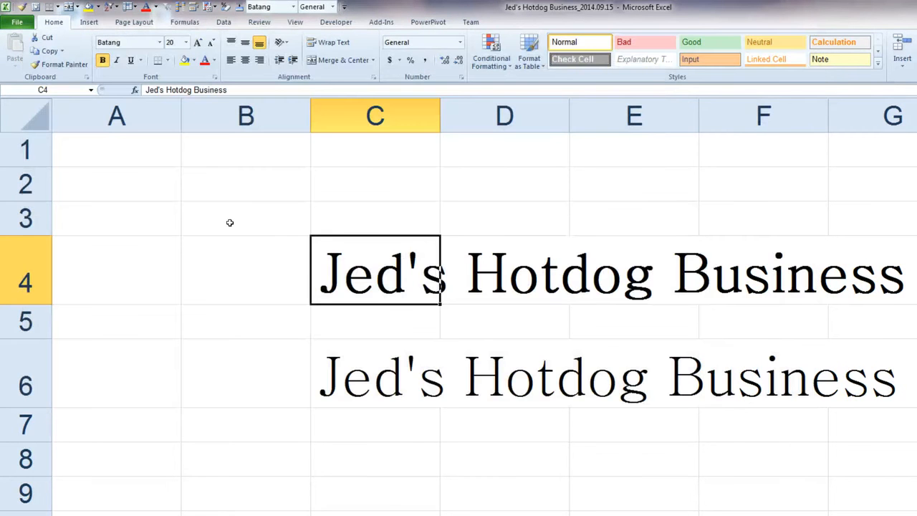
pyautogui.hotkey('ctrl', 'i')
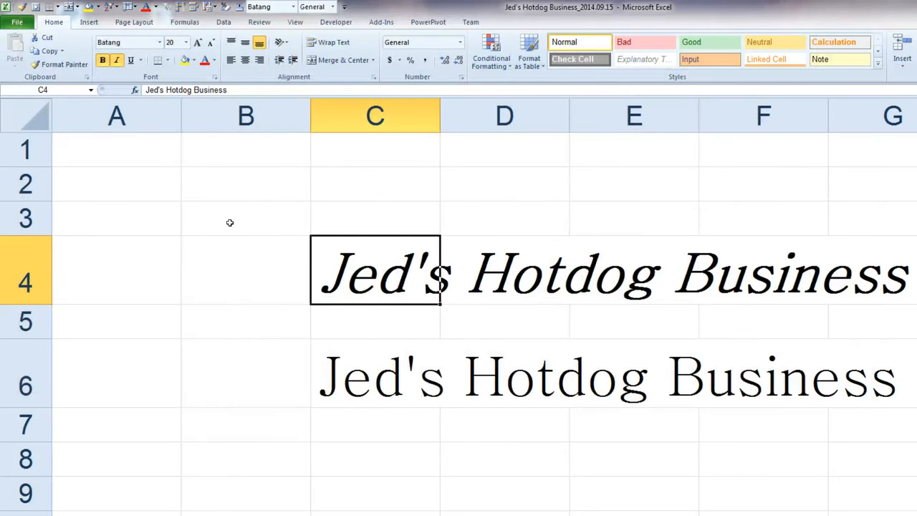
pyautogui.hotkey('ctrl', 'u')
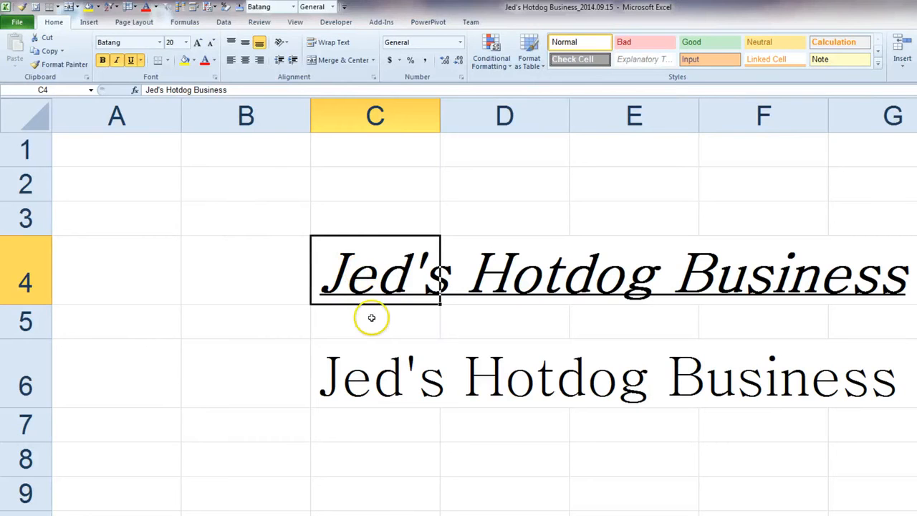
# - Apply outside borders around the title range C4:G4
pyautogui.click(375, 207)
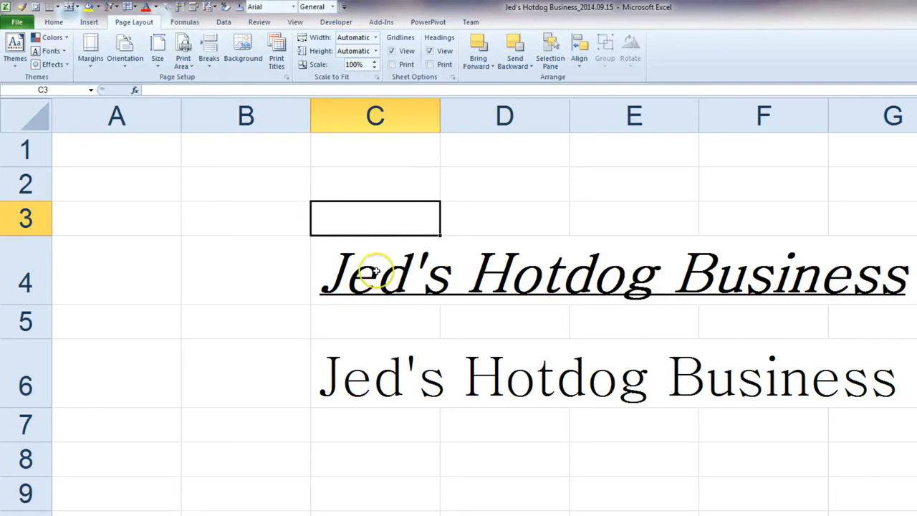
pyautogui.click(353, 272)
pyautogui.moveTo(352, 272); pyautogui.dragTo(856, 283)
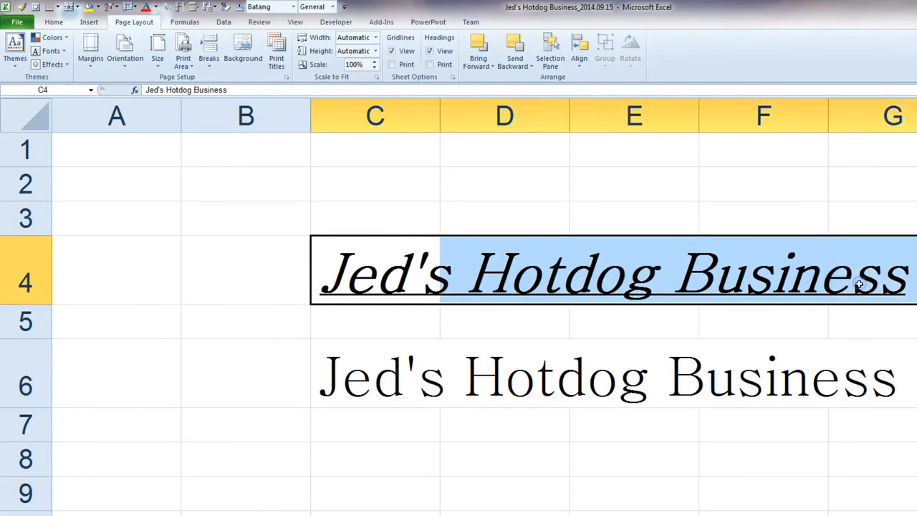
pyautogui.click(335, 254)
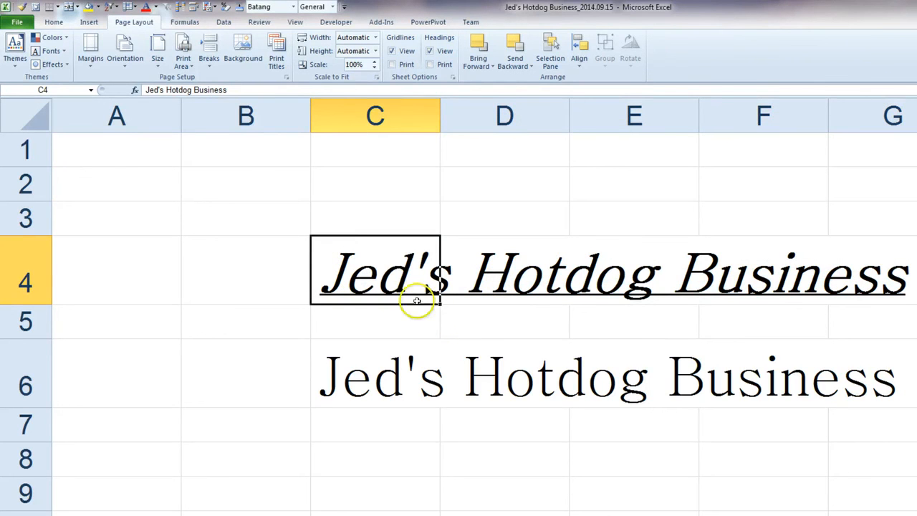
pyautogui.moveTo(403, 286); pyautogui.dragTo(877, 289)
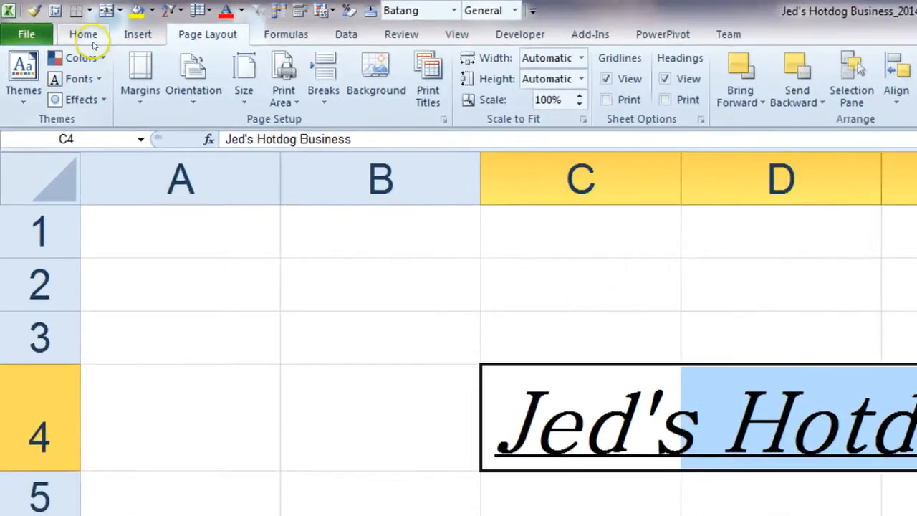
pyautogui.click(65, 25)
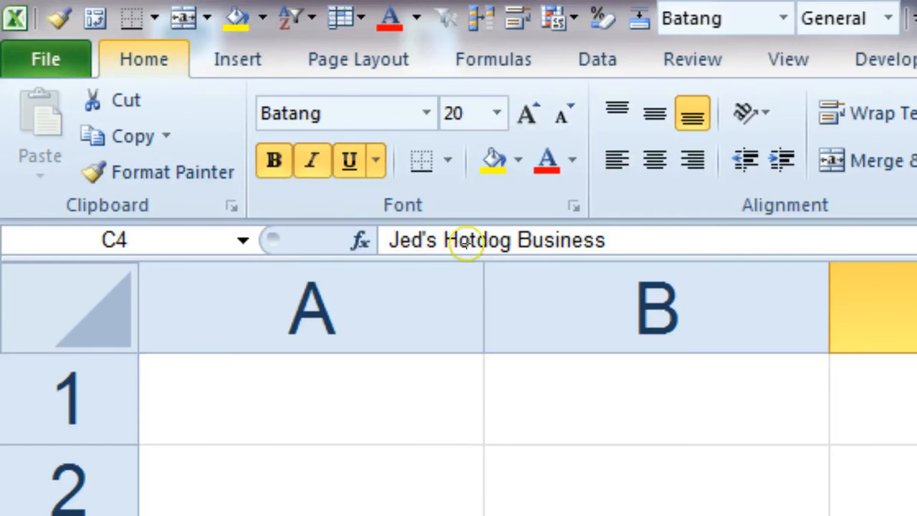
pyautogui.moveTo(466, 133)
pyautogui.mouseDown()
pyautogui.moveTo(425, 147)
pyautogui.moveTo(406, 171)
pyautogui.moveTo(458, 177)
pyautogui.moveTo(459, 162)
pyautogui.mouseUp()
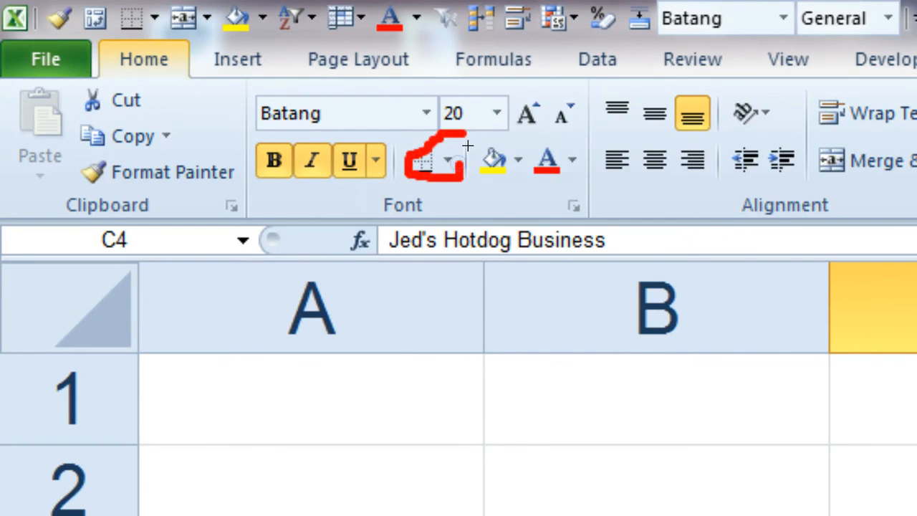
pyautogui.press('Escape')
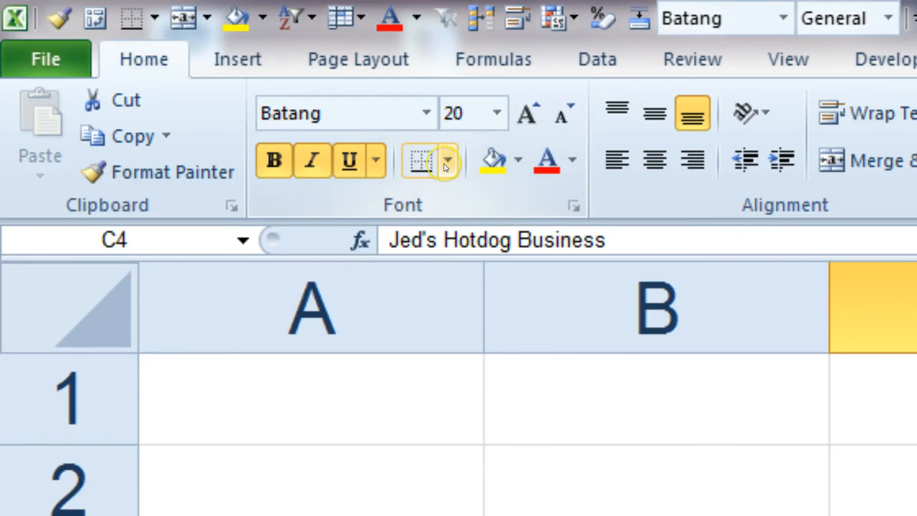
pyautogui.click(446, 166)
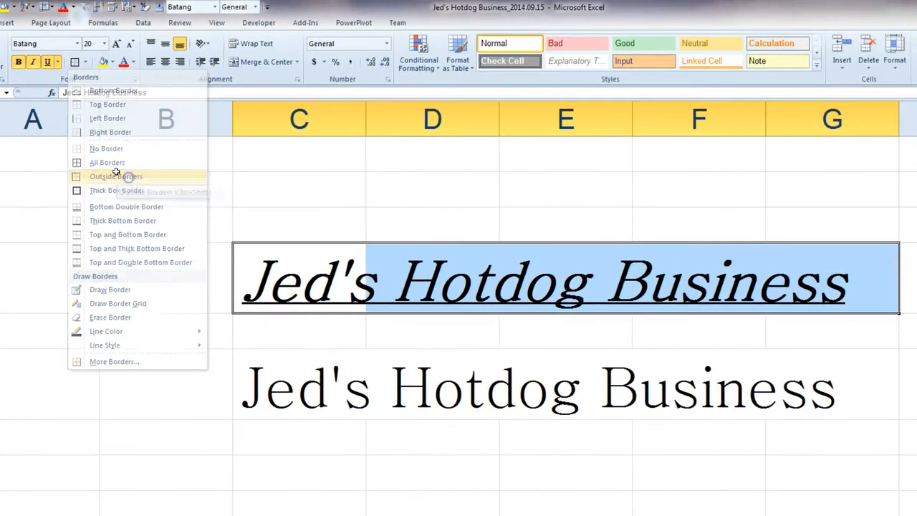
pyautogui.click(528, 365)
pyautogui.click(164, 279)
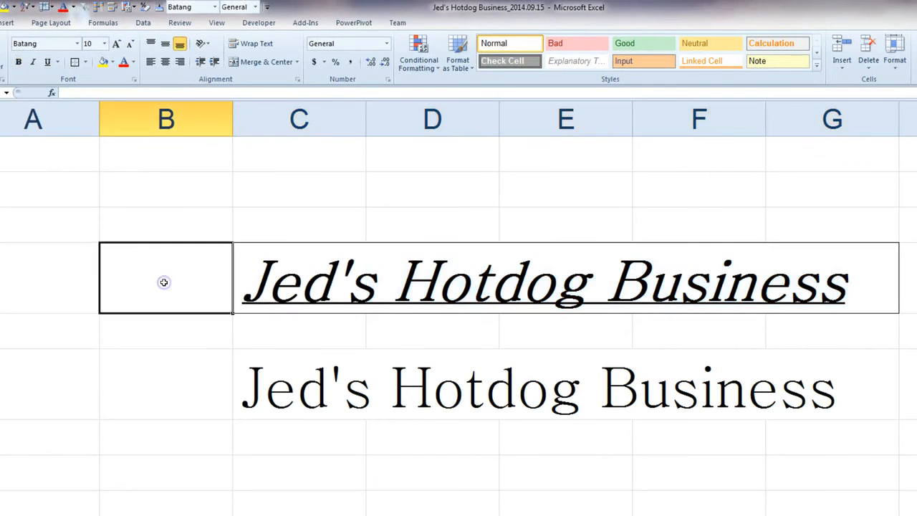
pyautogui.click(148, 430)
# - Fill the title range C4:G4 with yellow and replace that fill with a light aqua theme color
pyautogui.click(354, 273)
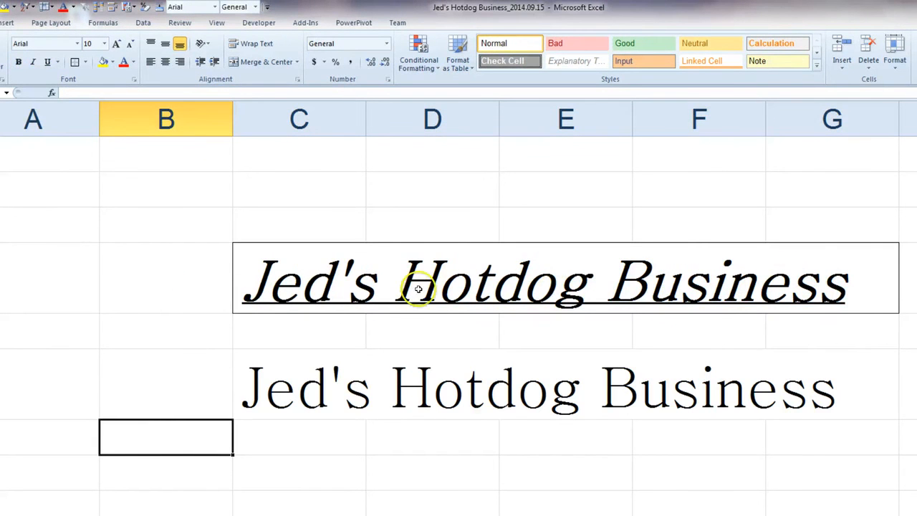
pyautogui.moveTo(353, 281); pyautogui.dragTo(786, 268)
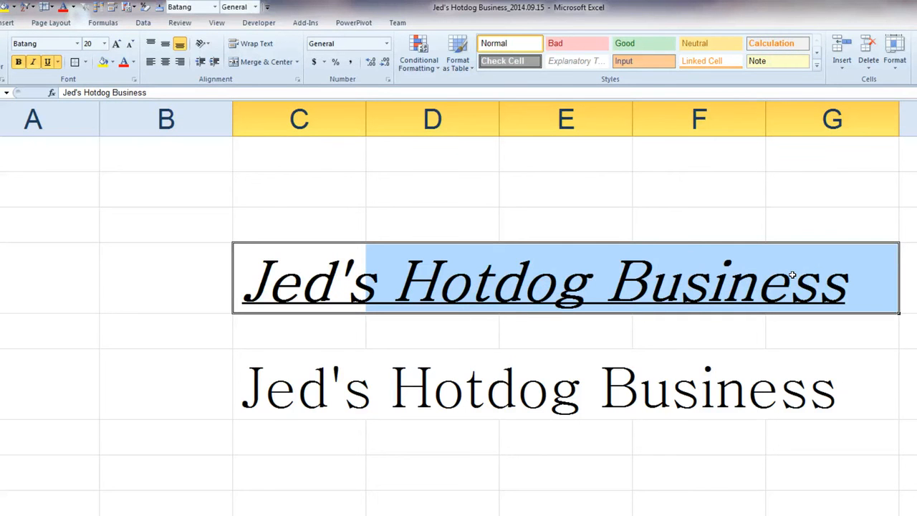
pyautogui.hotkey('alt', 'd')
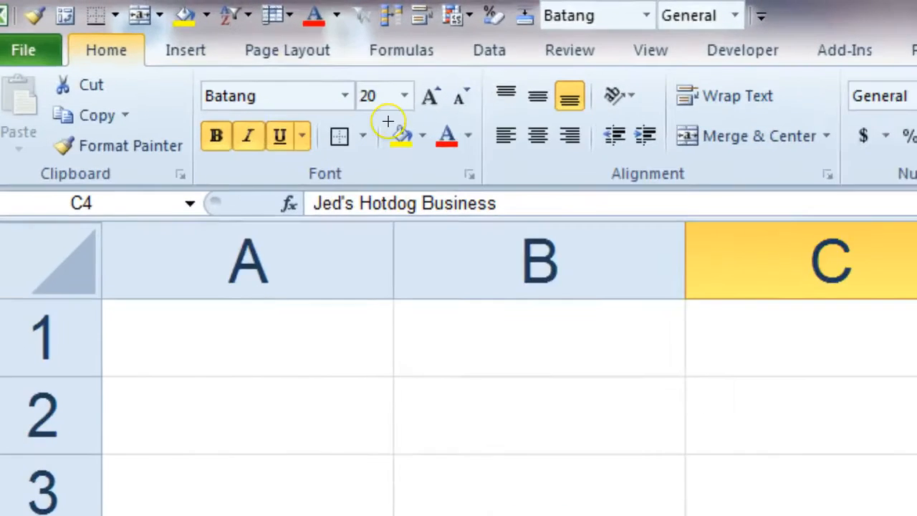
pyautogui.moveTo(429, 119)
pyautogui.mouseDown()
pyautogui.moveTo(416, 108)
pyautogui.moveTo(371, 139)
pyautogui.mouseUp()
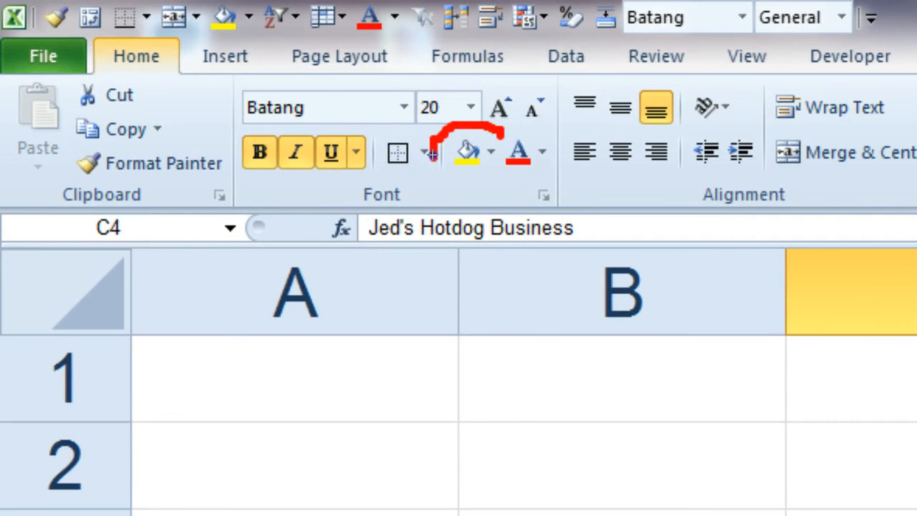
pyautogui.moveTo(432, 155)
pyautogui.mouseDown()
pyautogui.moveTo(477, 172)
pyautogui.moveTo(529, 136)
pyautogui.moveTo(512, 129)
pyautogui.mouseUp()
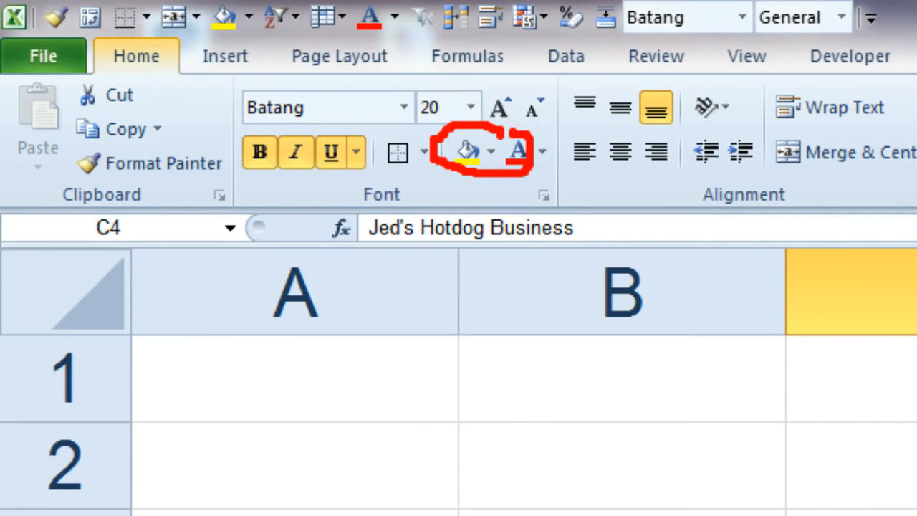
pyautogui.press('Escape')
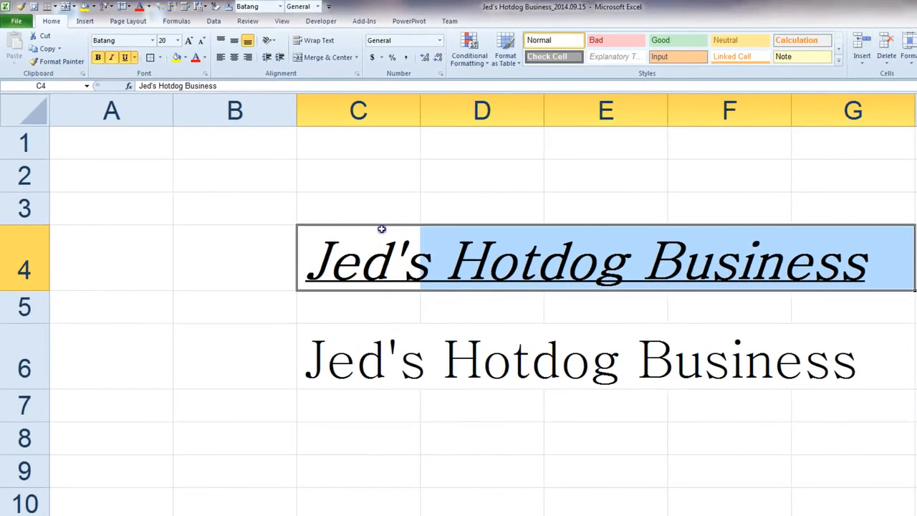
pyautogui.moveTo(382, 229); pyautogui.dragTo(807, 257)
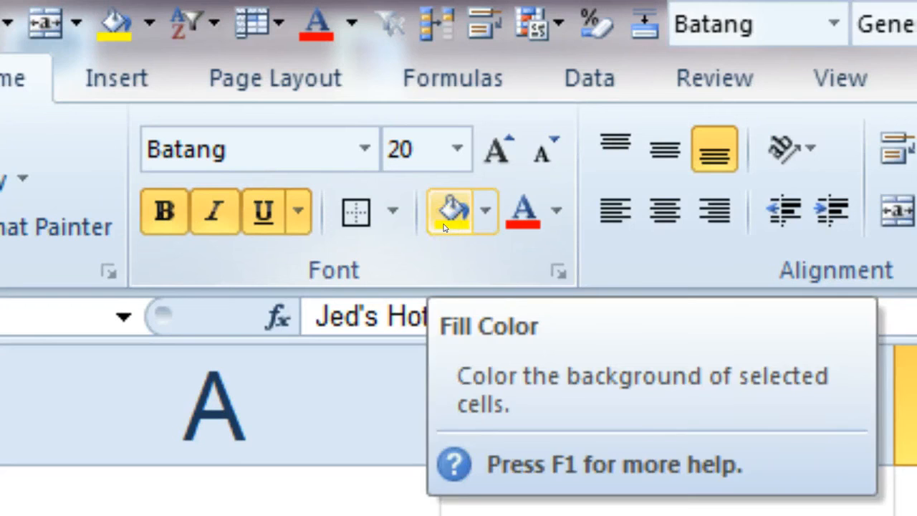
pyautogui.click(444, 227)
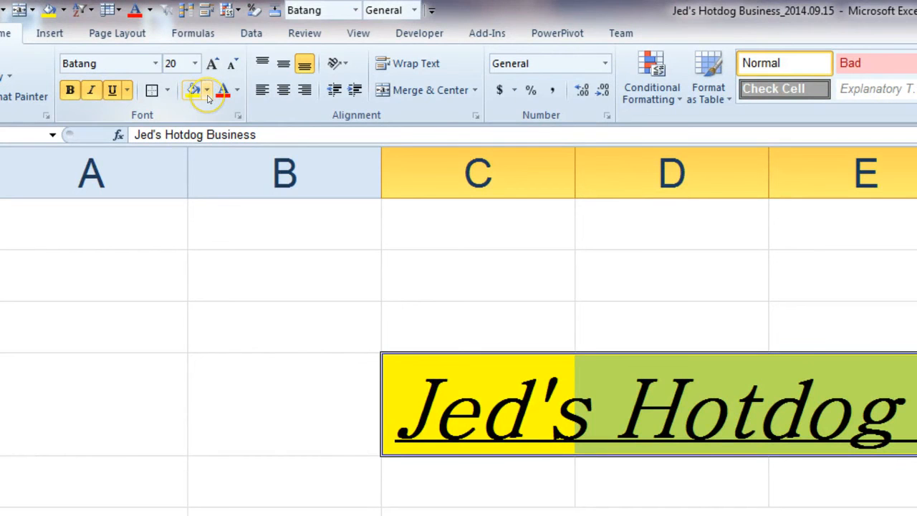
pyautogui.click(207, 91)
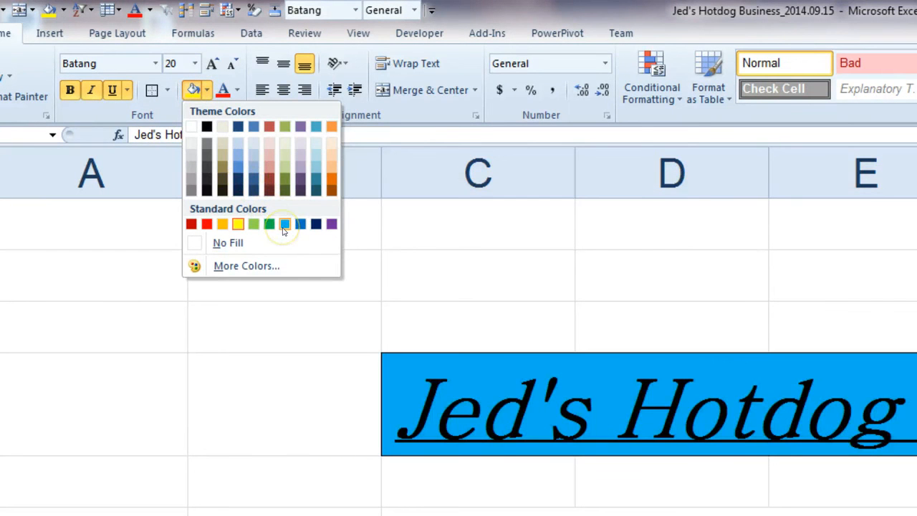
pyautogui.click(314, 165)
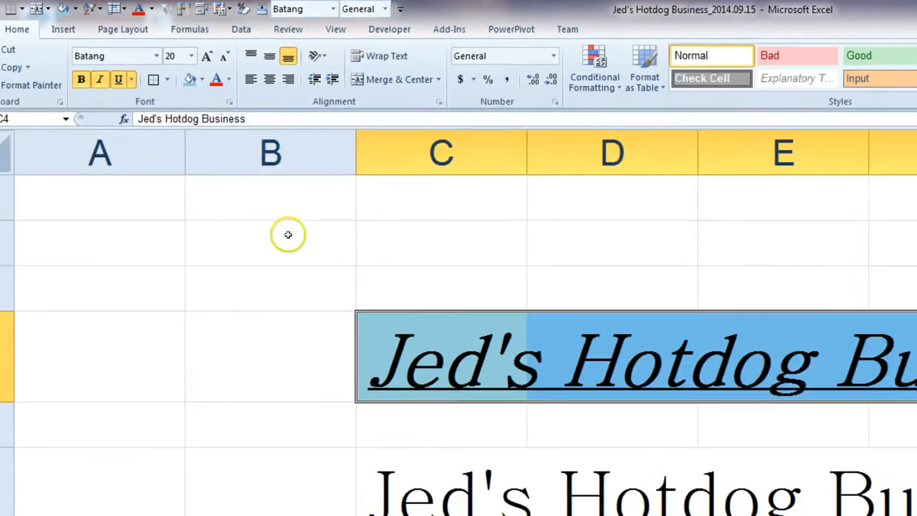
pyautogui.click(304, 275)
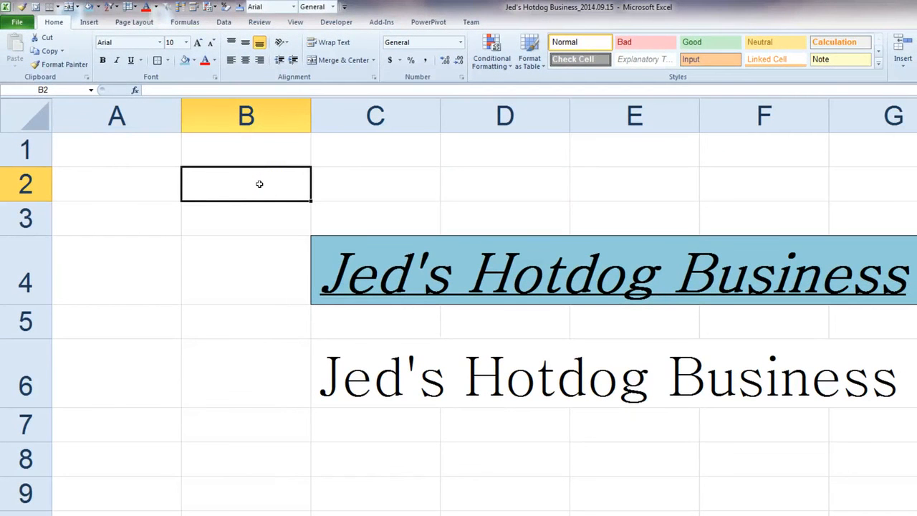
# - Set the font color of the title in C4:G4 to standard green
pyautogui.click(363, 272)
pyautogui.moveTo(547, 274); pyautogui.dragTo(895, 297)
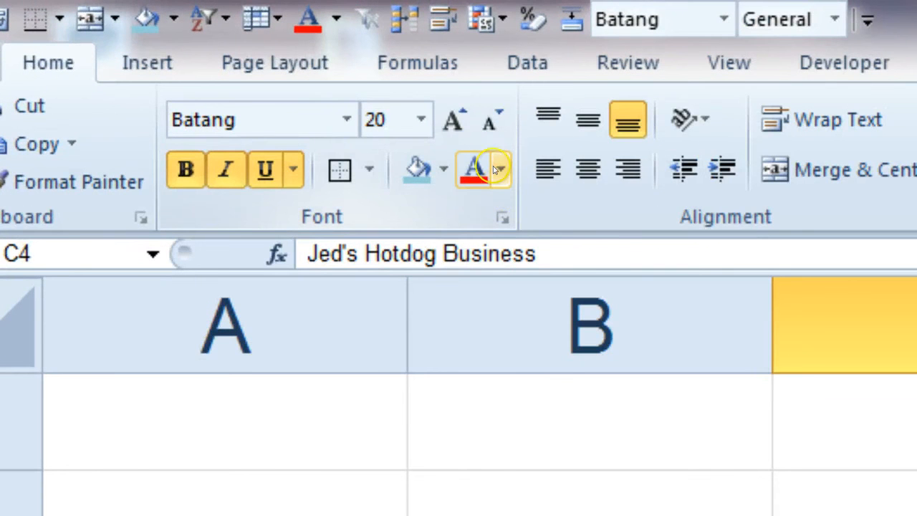
pyautogui.click(496, 168)
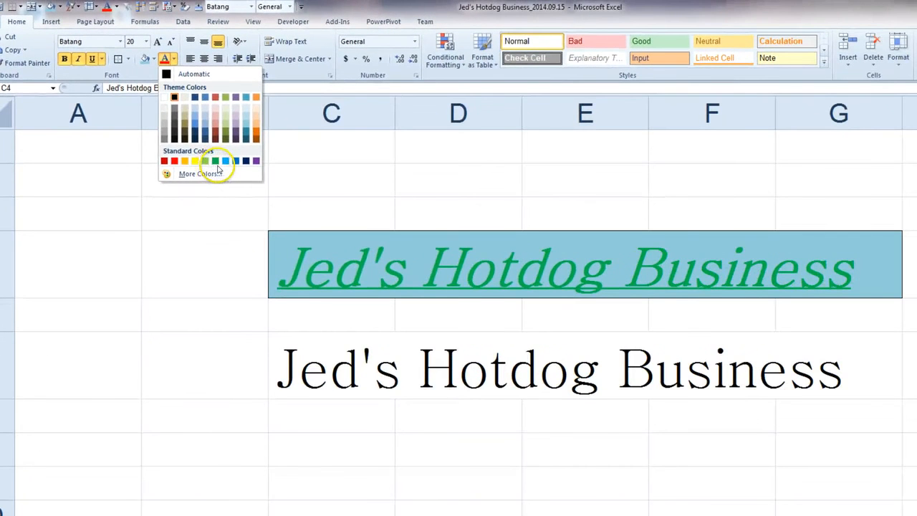
pyautogui.click(214, 162)
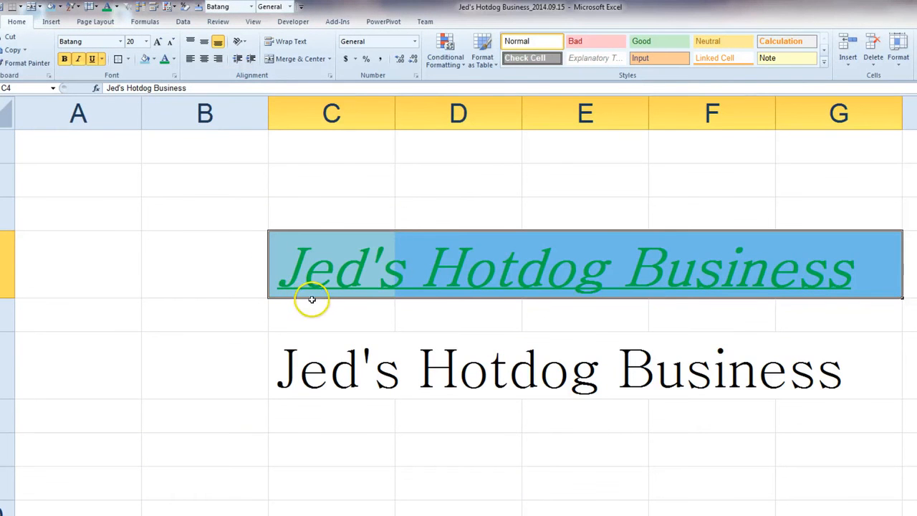
# - Move the formatted title range C4:G4 to start at cell A1 and delete the row holding the duplicate title in C6
pyautogui.moveTo(315, 300); pyautogui.dragTo(71, 147)
pyautogui.click(128, 283)
pyautogui.click(340, 374)
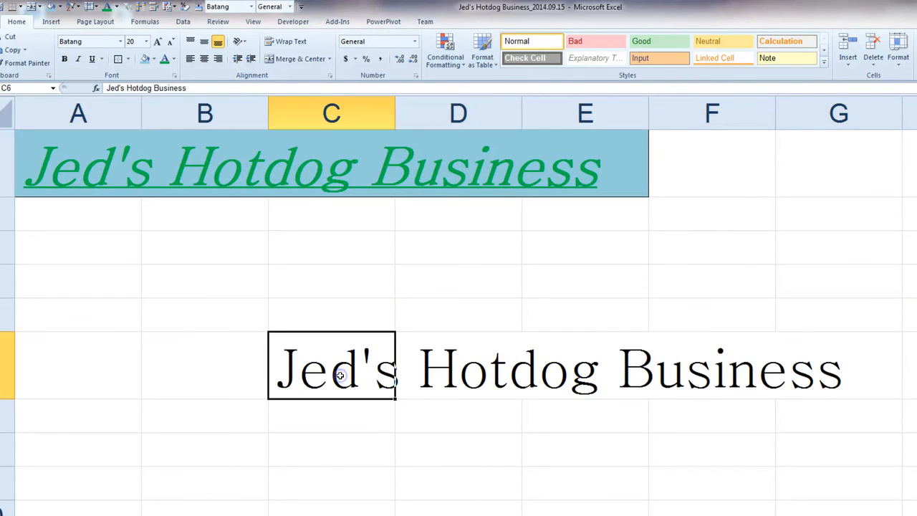
pyautogui.hotkey('shift', 'space')
pyautogui.press('Delete')
pyautogui.click(218, 368)
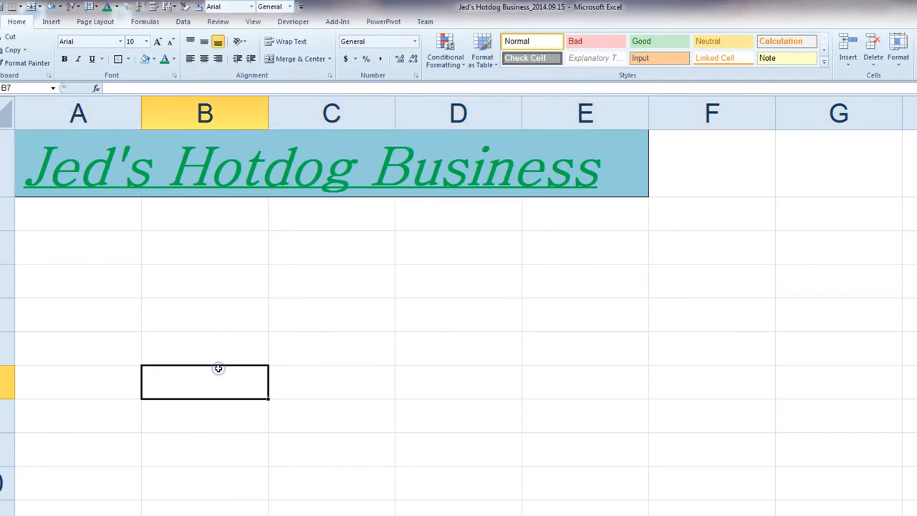